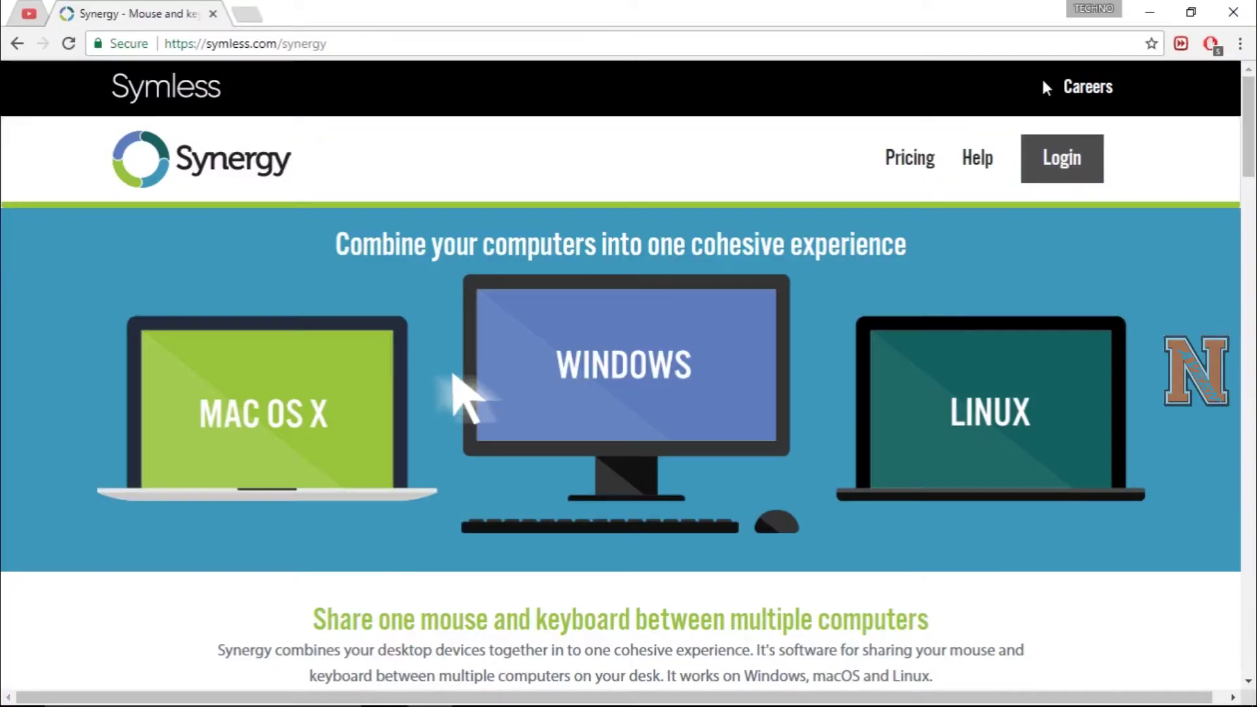
Step: Select the full Symless page address in the browser's address bar
click(414, 45)
click(364, 49)
drag(364, 49, 121, 54)
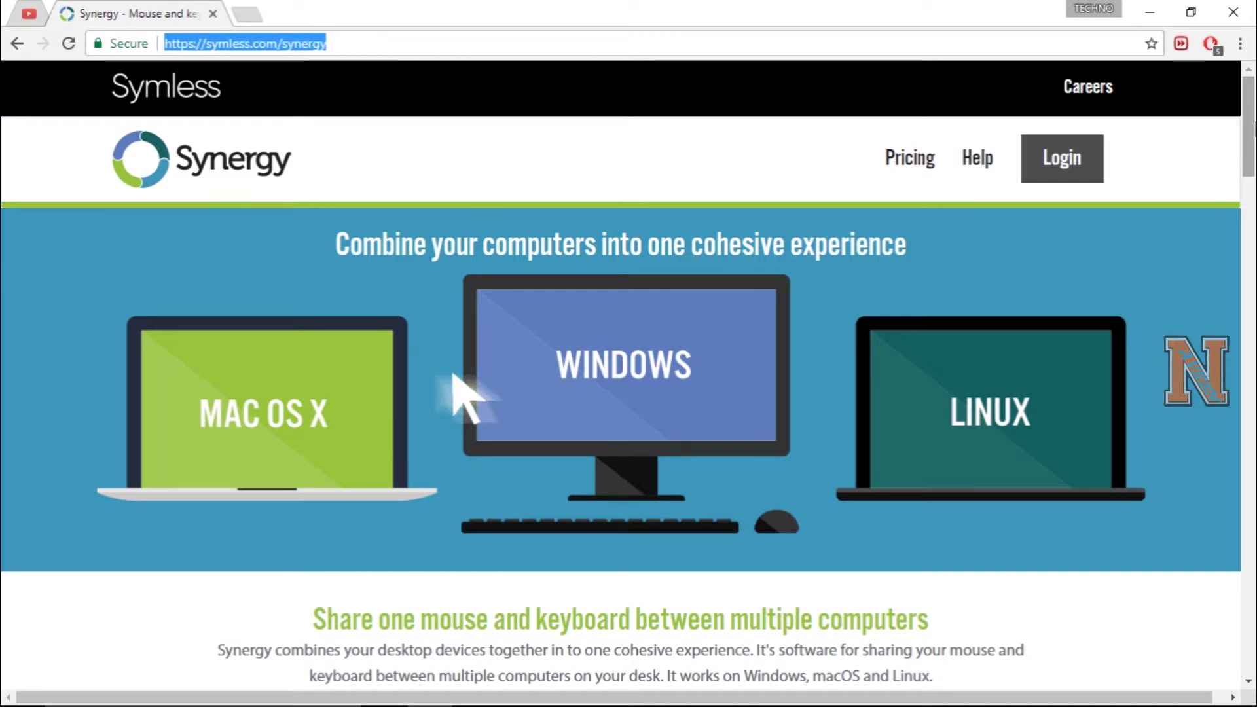
click(1250, 116)
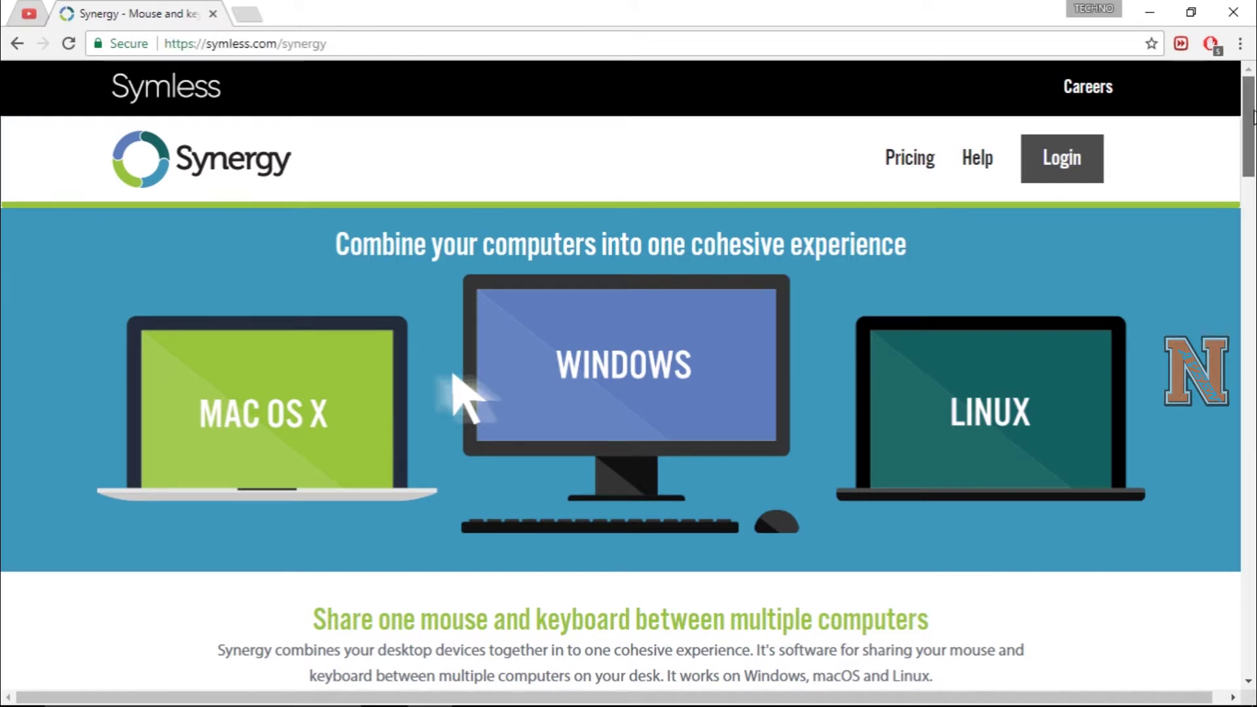
drag(1252, 117, 1254, 146)
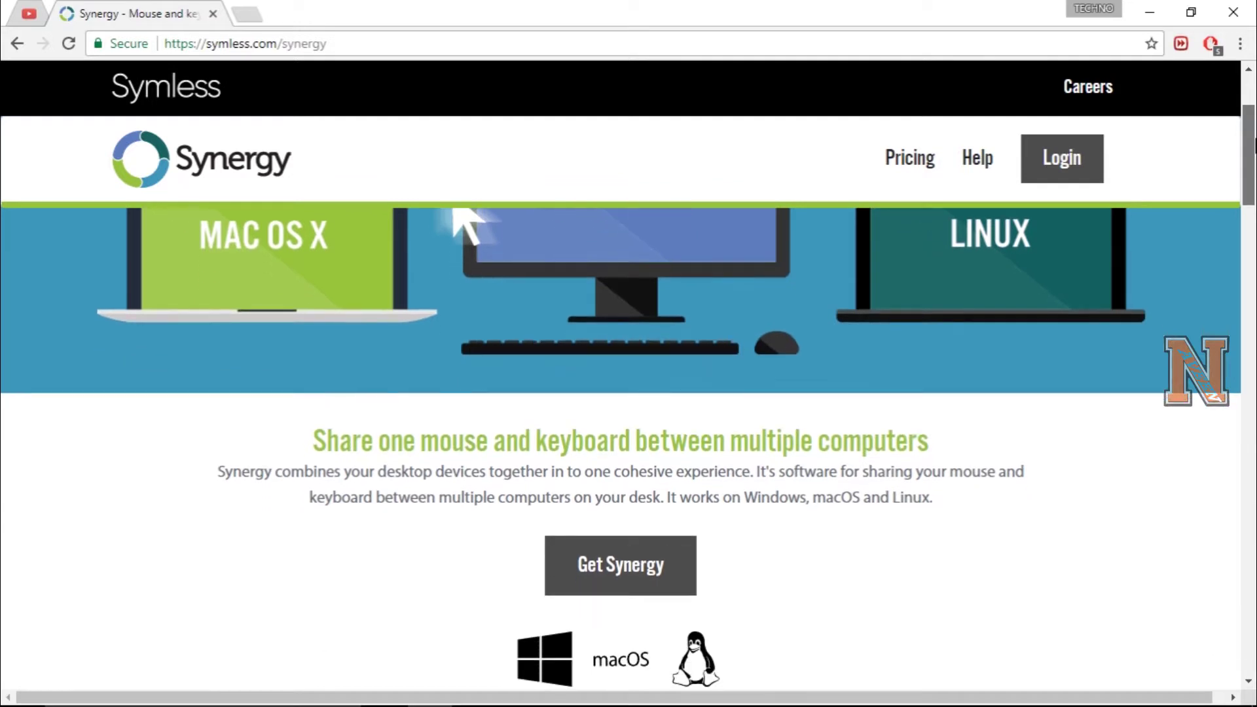
scroll(1253, 146, down, 2)
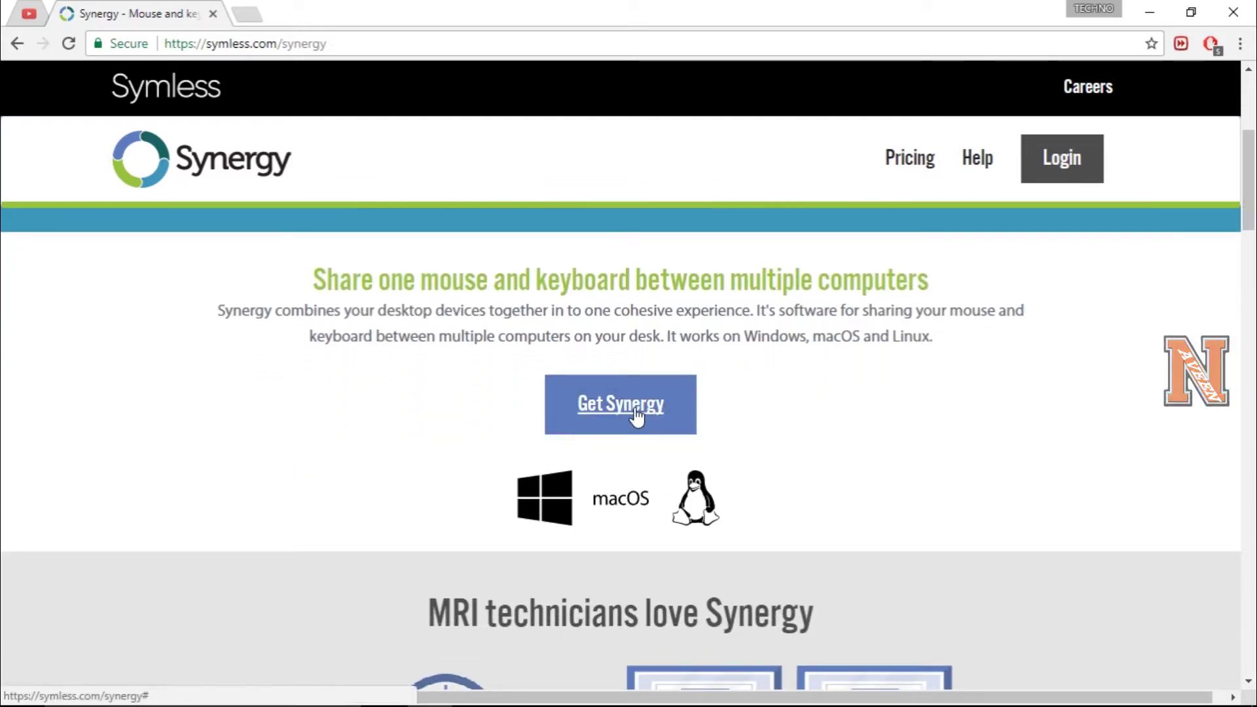
Step: Open the Synergy purchase form and fill in name and the saved email
click(635, 414)
click(491, 427)
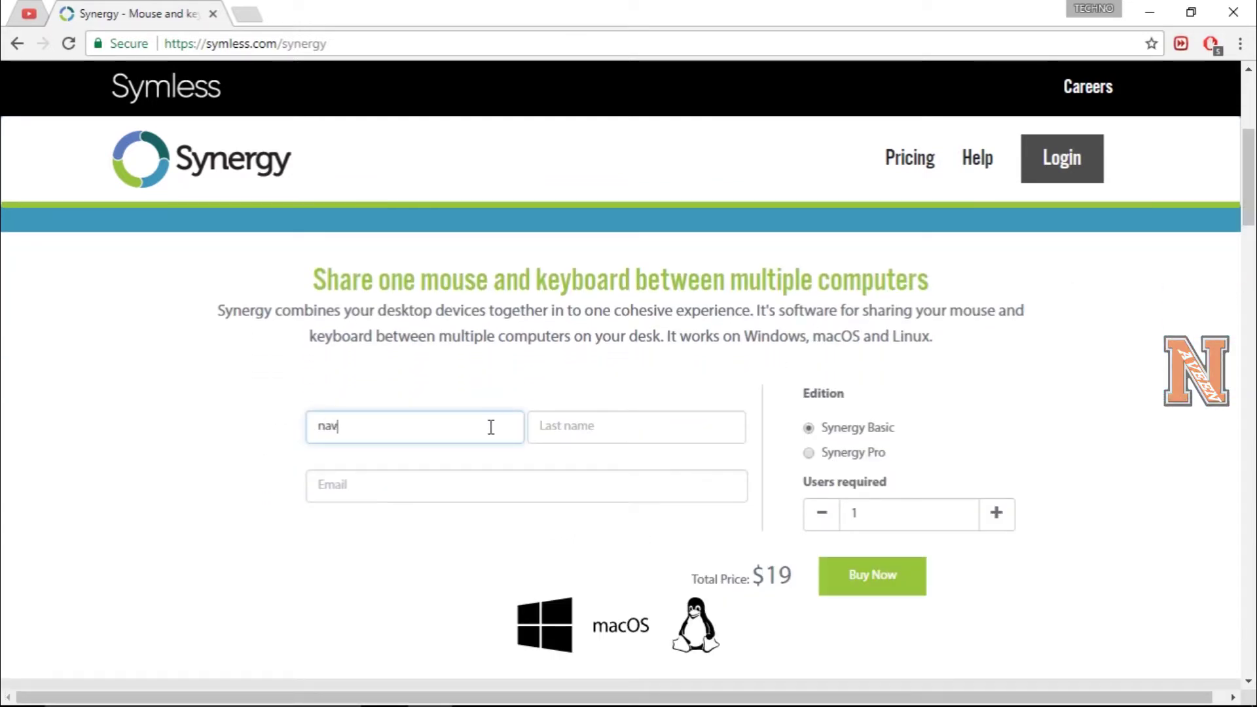
key(Tab)
key(Tab)
text(annan)
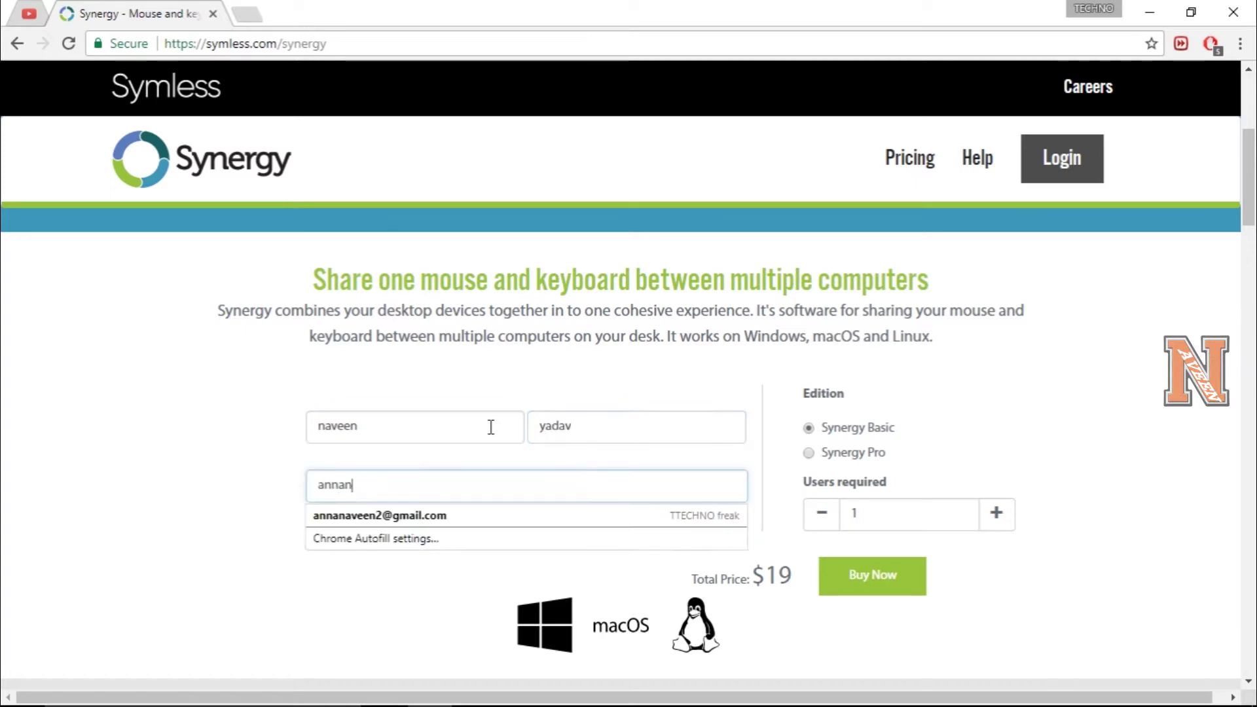
click(437, 517)
scroll(607, 569, down, 1)
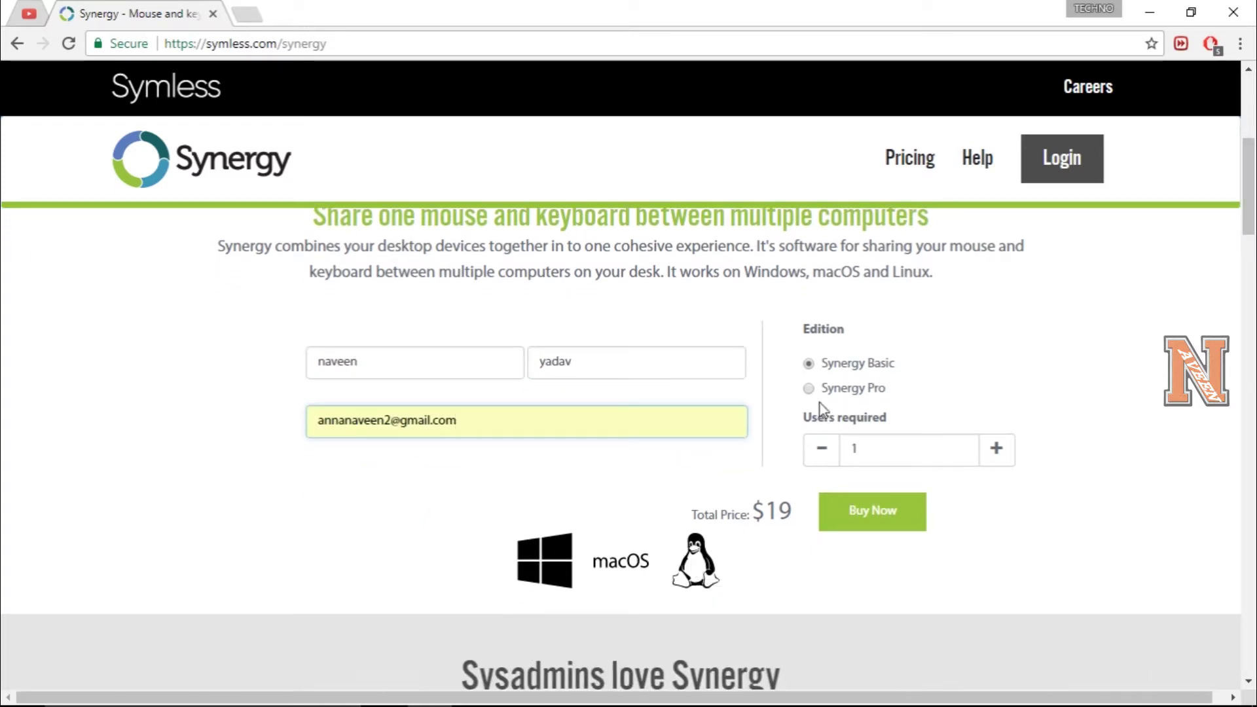
Step: Keep Synergy Basic, choose card payment and submit the $19.00 payment
click(809, 387)
click(808, 364)
click(877, 517)
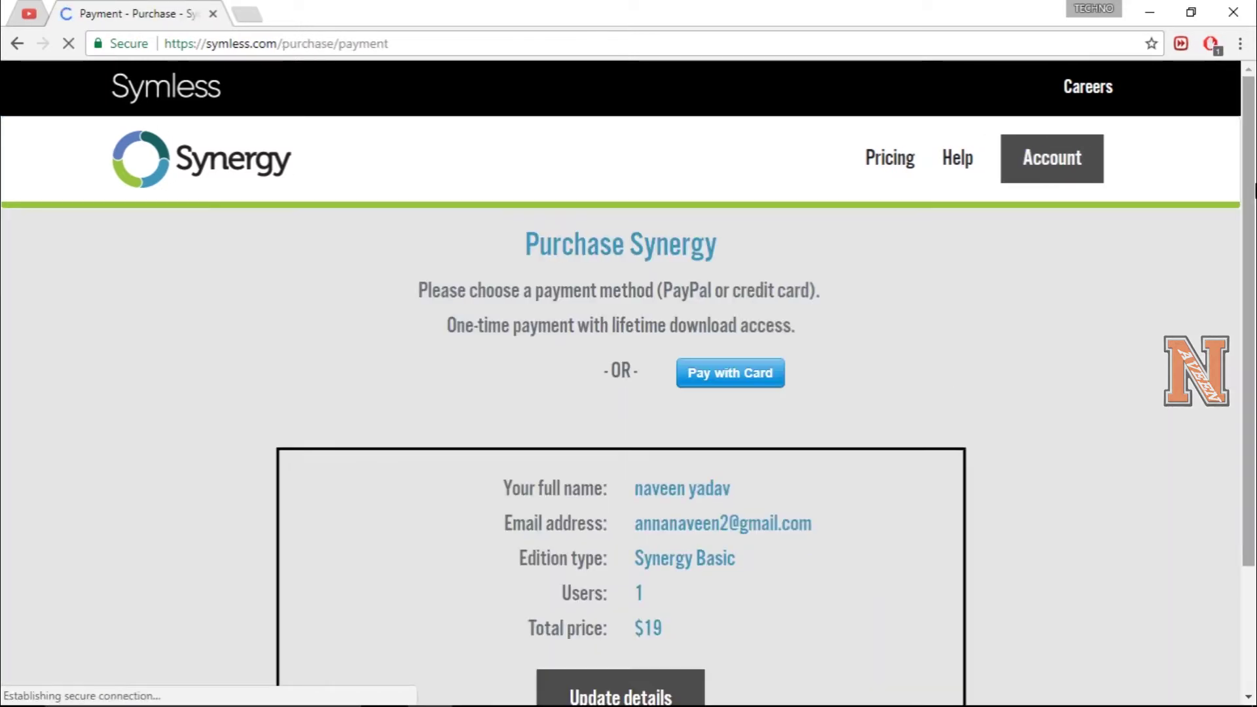
scroll(1252, 236, down, 1)
scroll(1255, 235, up, 1)
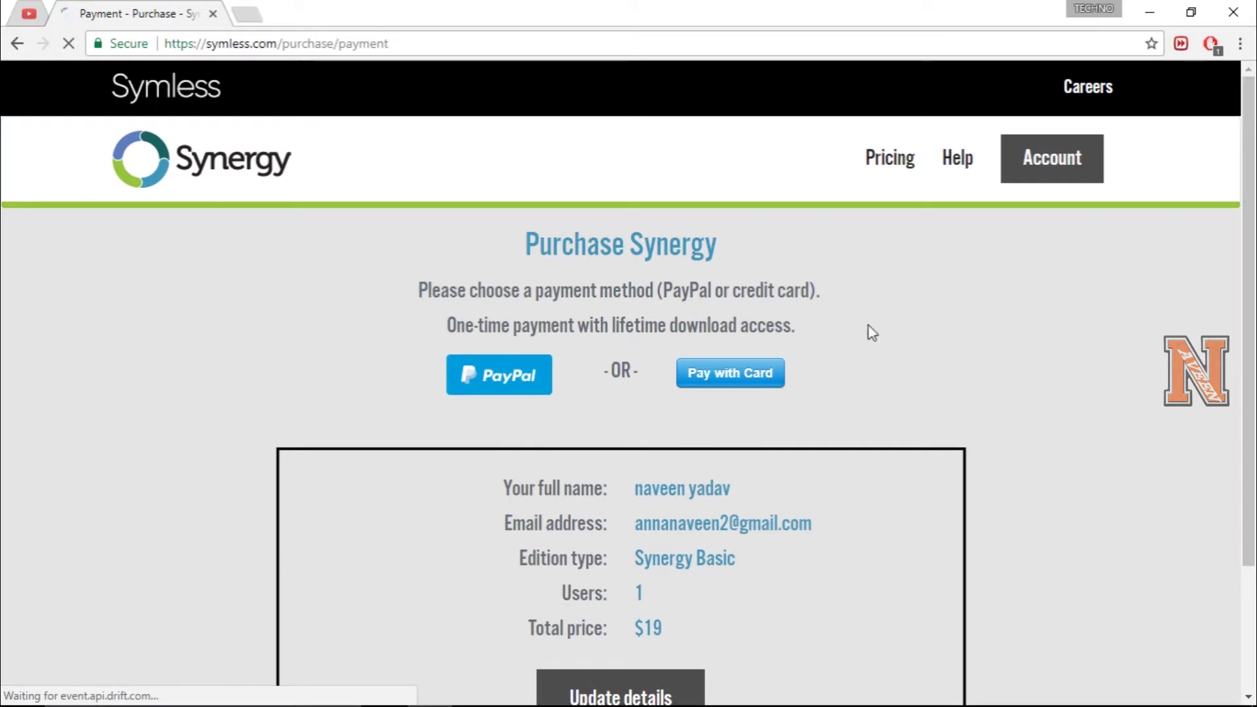
click(738, 374)
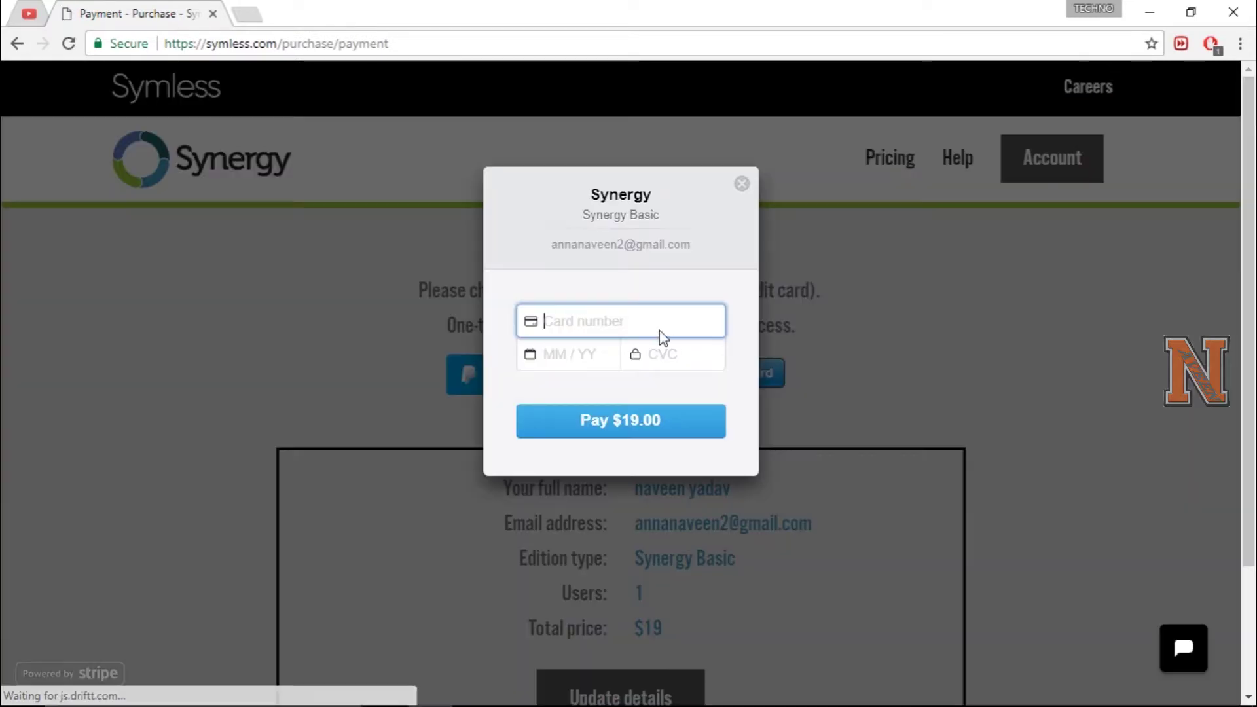
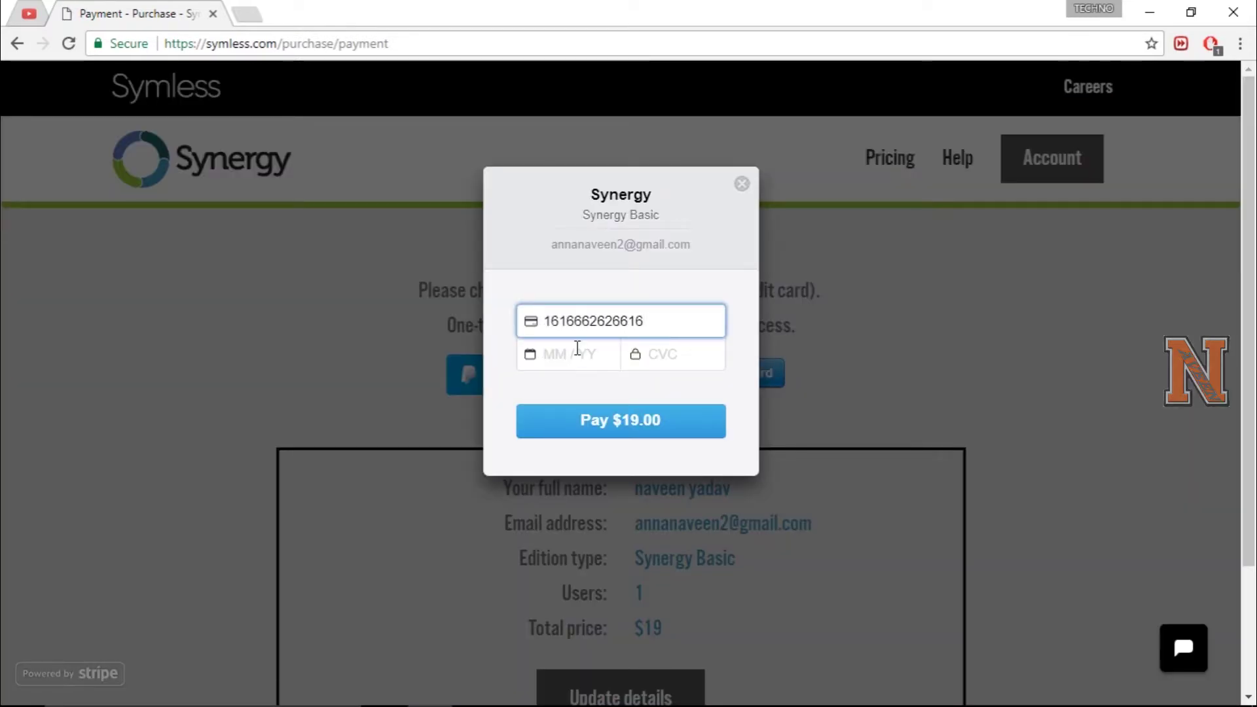
click(578, 352)
text(12 / )
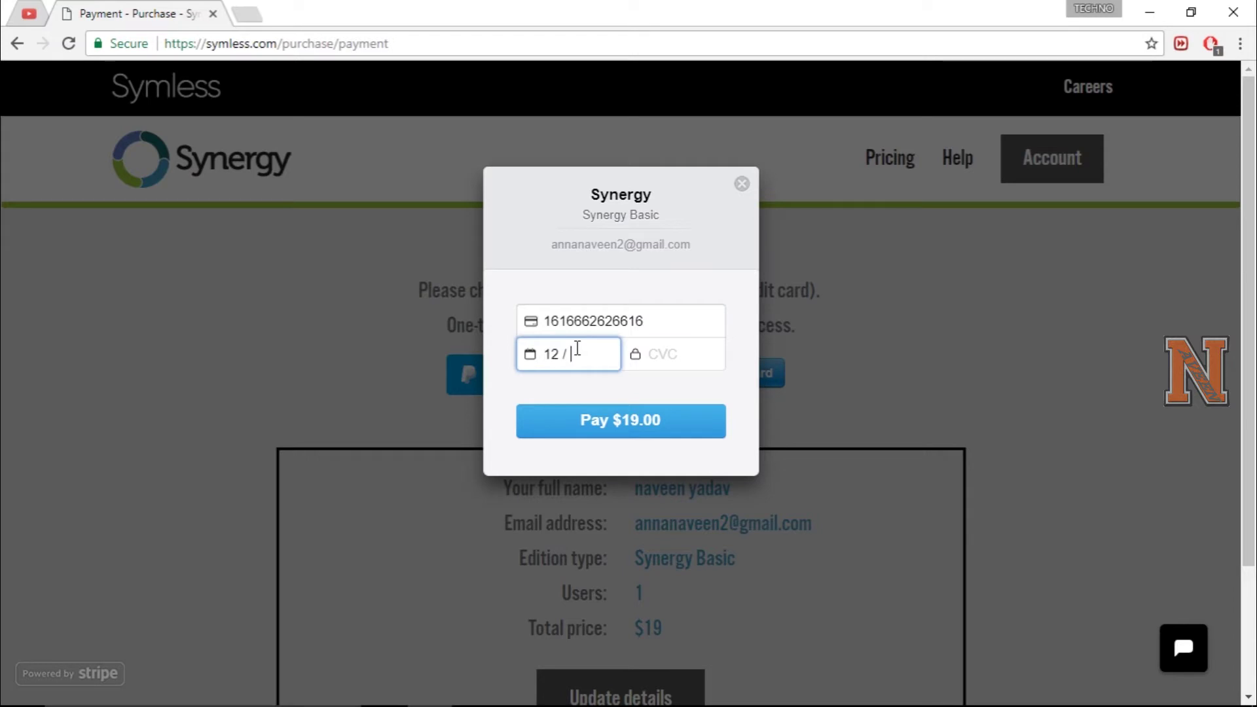
text(29)
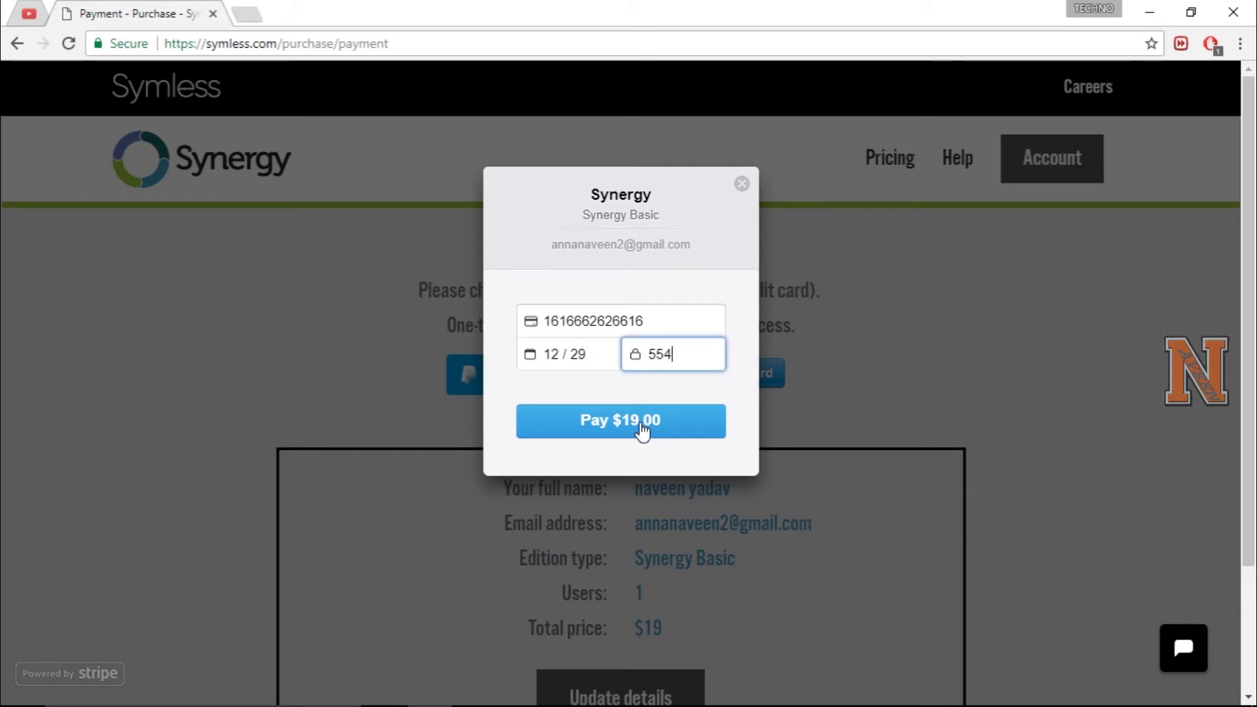
click(641, 432)
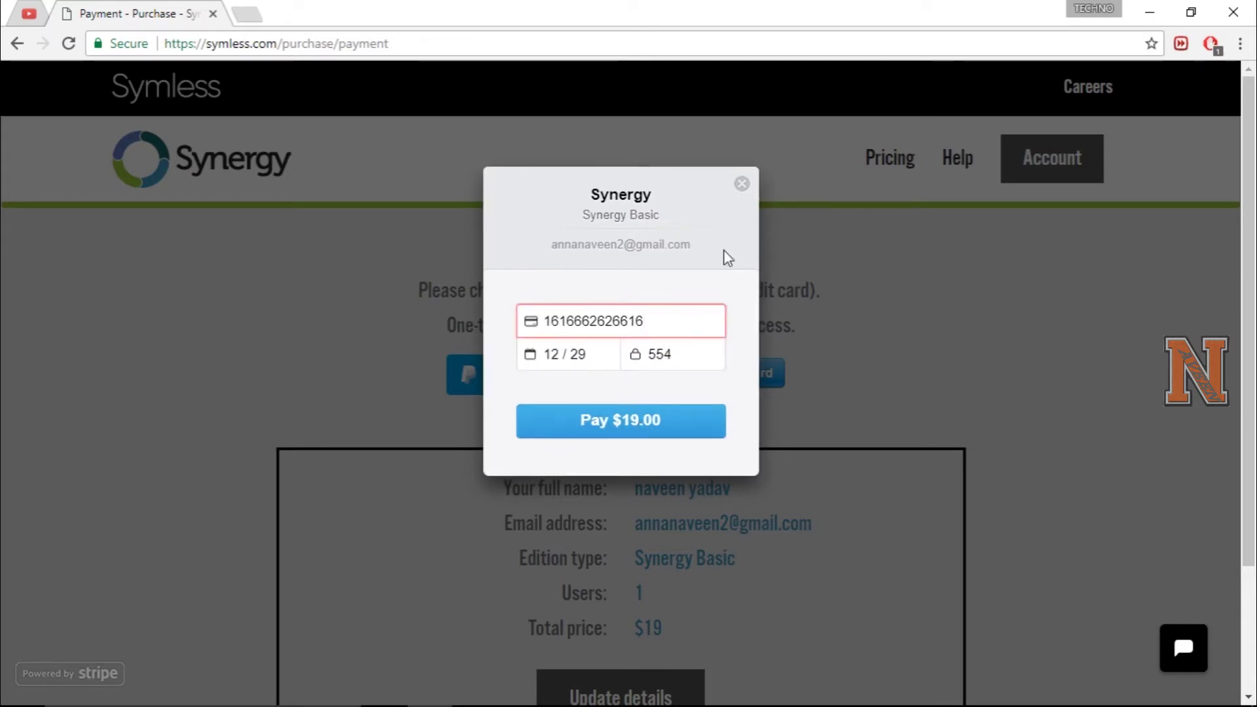
Step: Run SynergyInstaller-1.3.1, accept the licence, install to the default folder, then minimise Explorer
click(742, 183)
scroll(923, 314, down, 3)
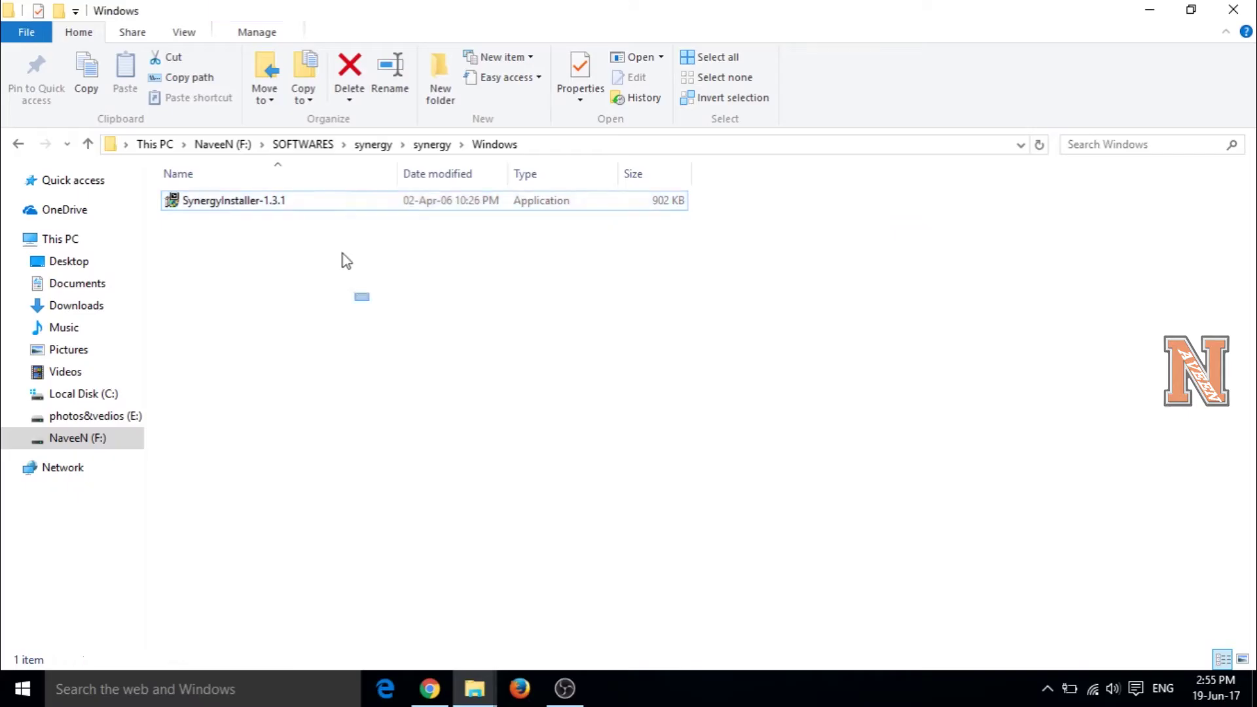
mouse_move(341, 253)
mouse_down()
mouse_move(314, 234)
mouse_move(321, 258)
mouse_up()
click(290, 210)
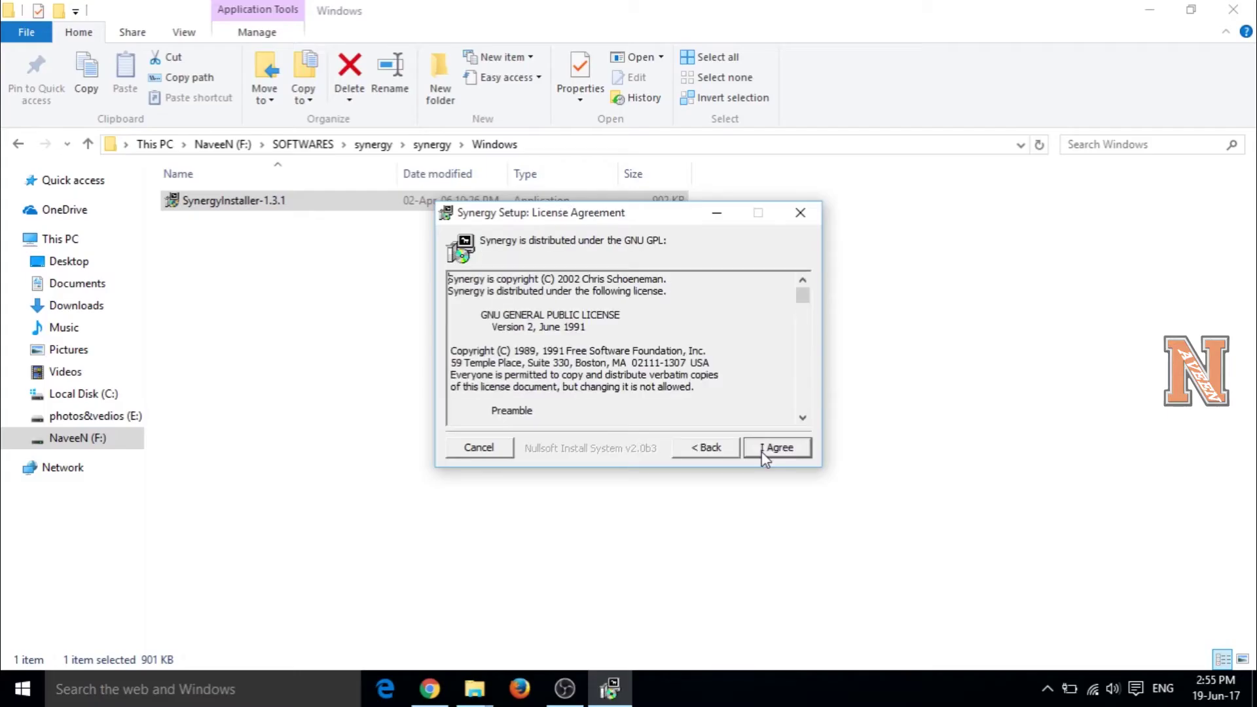
click(763, 453)
click(764, 453)
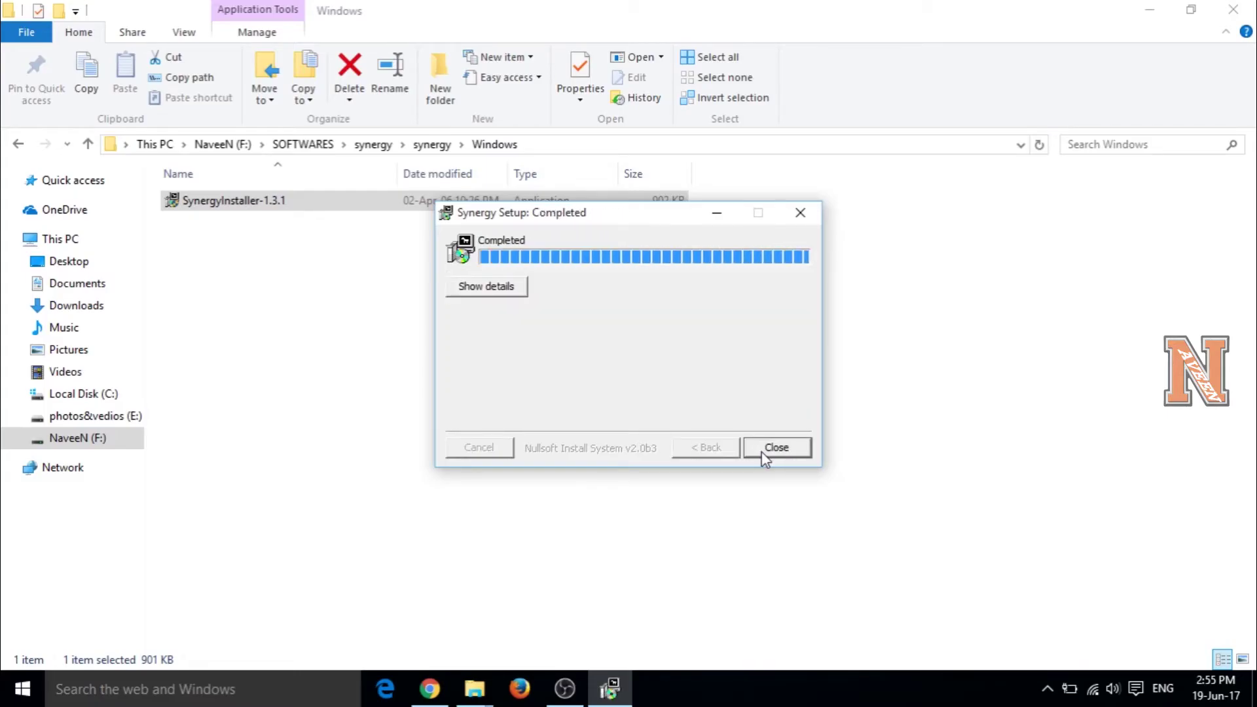
click(776, 448)
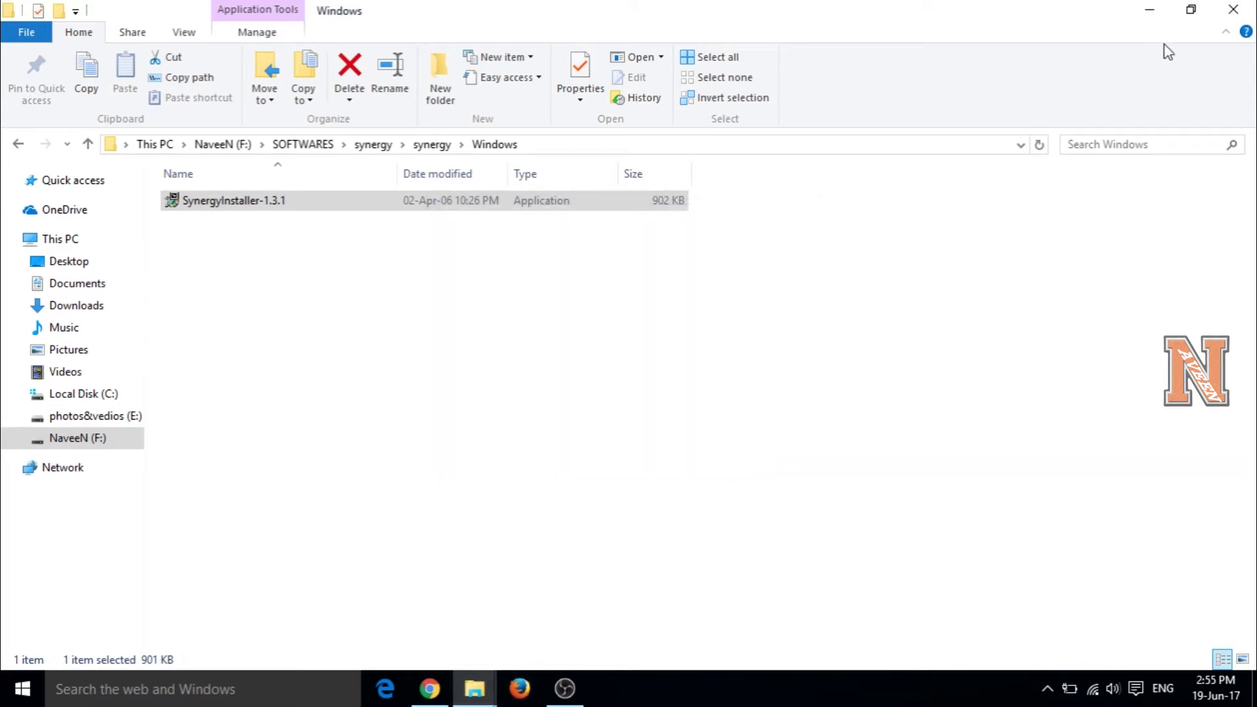
click(1160, 15)
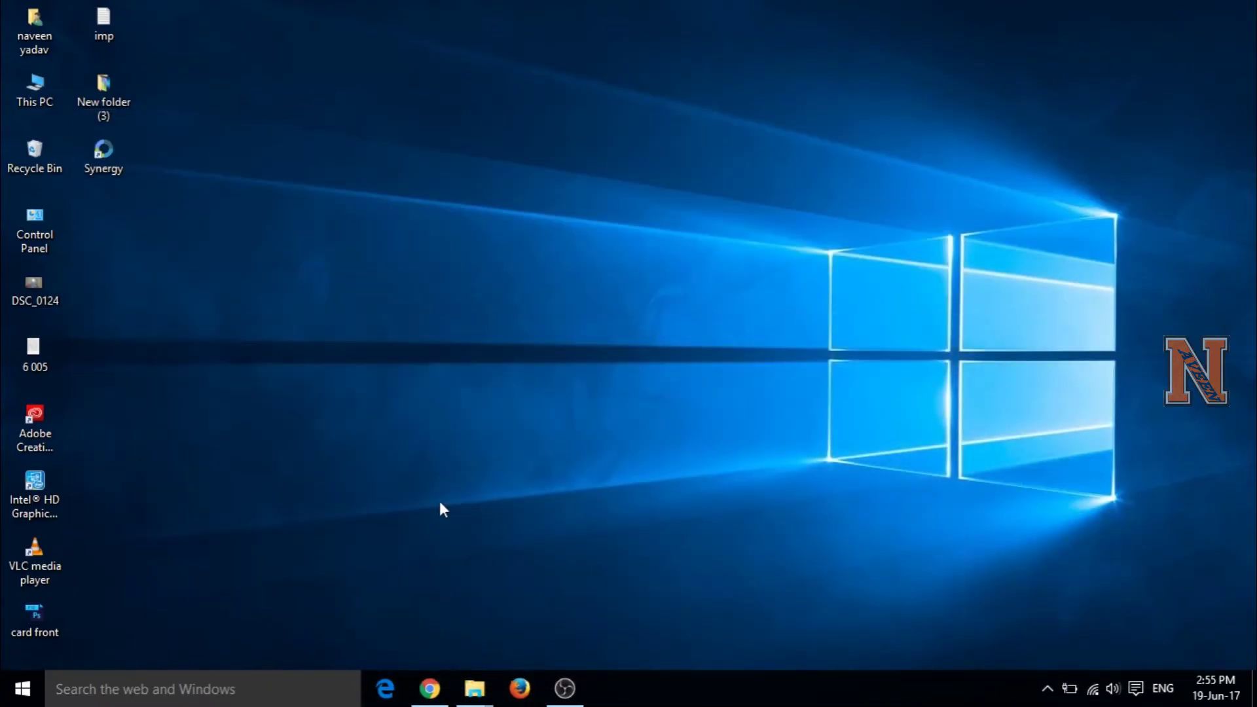
Step: Launch Synergy from its desktop shortcut and centre its window
drag(241, 307, 107, 158)
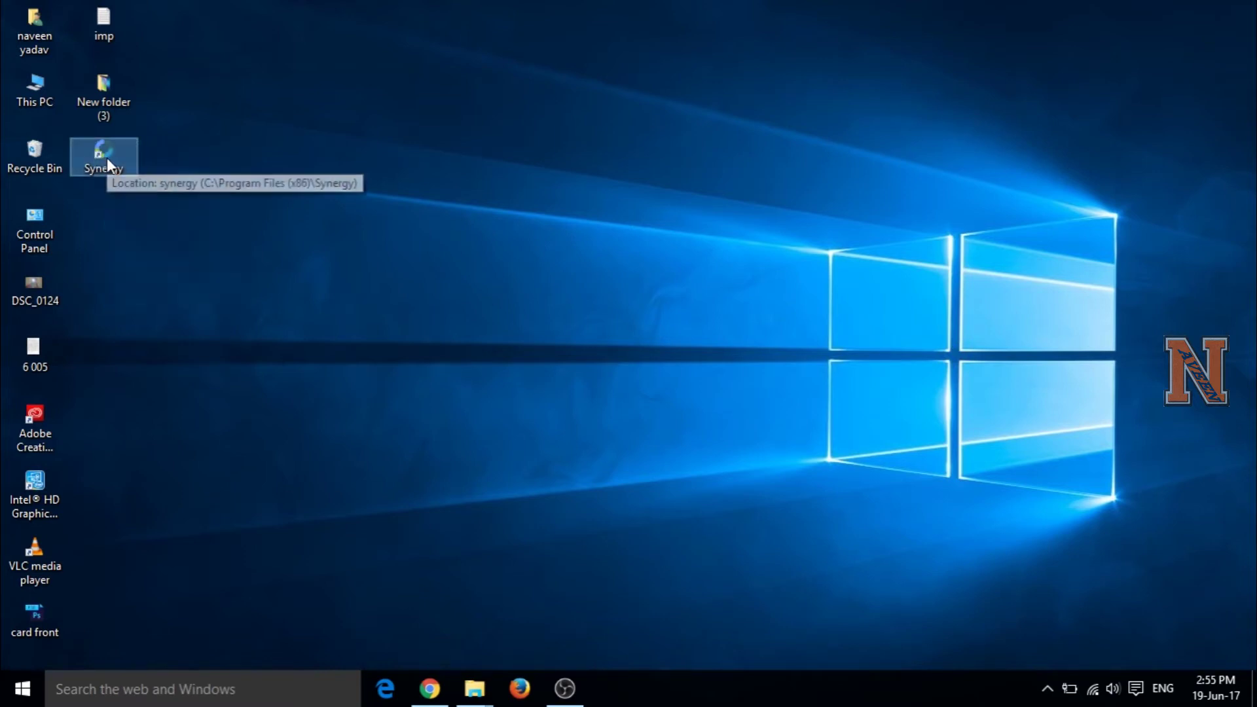
double_click(107, 158)
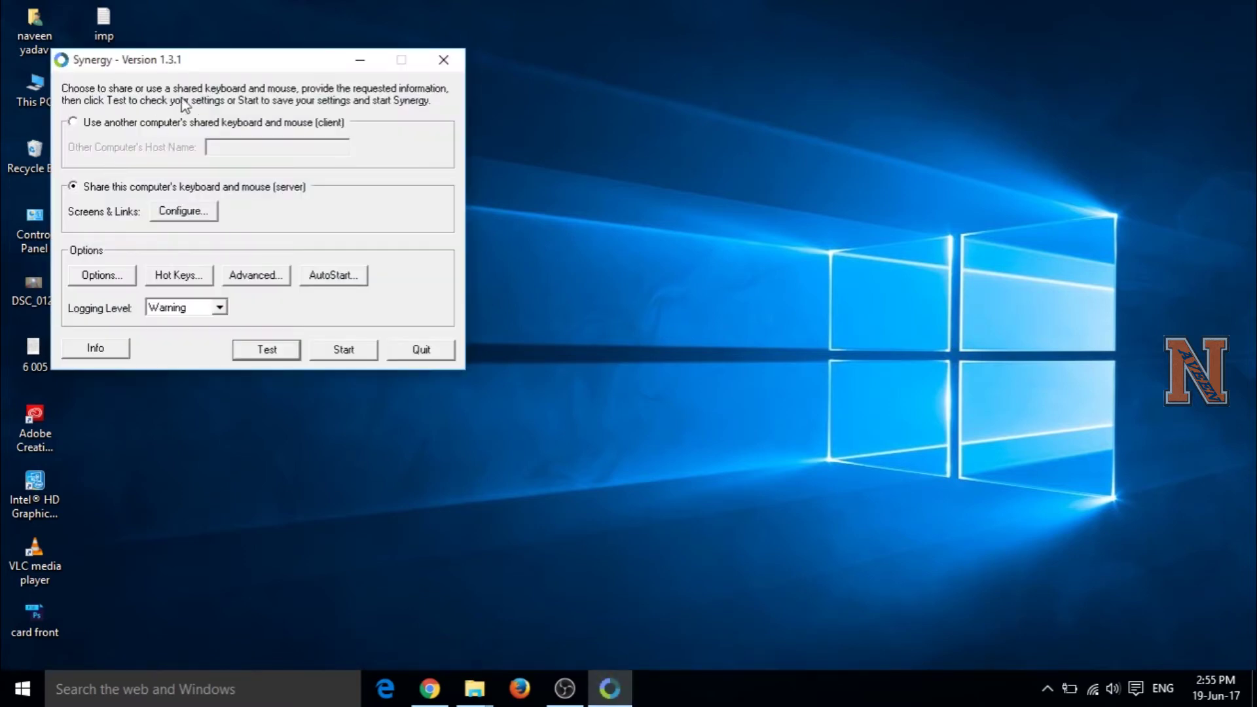
drag(207, 61, 523, 164)
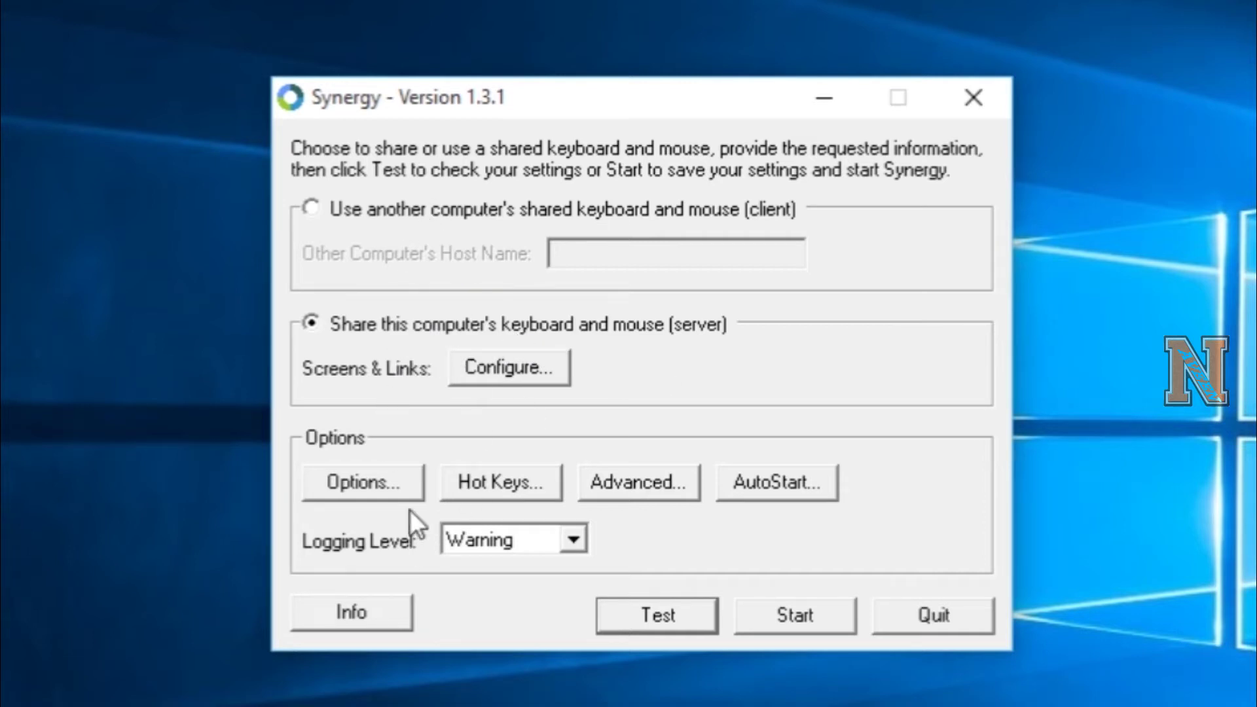
Step: Check this computer's IP address, 192.168.1.101, in Synergy's Info details
click(339, 620)
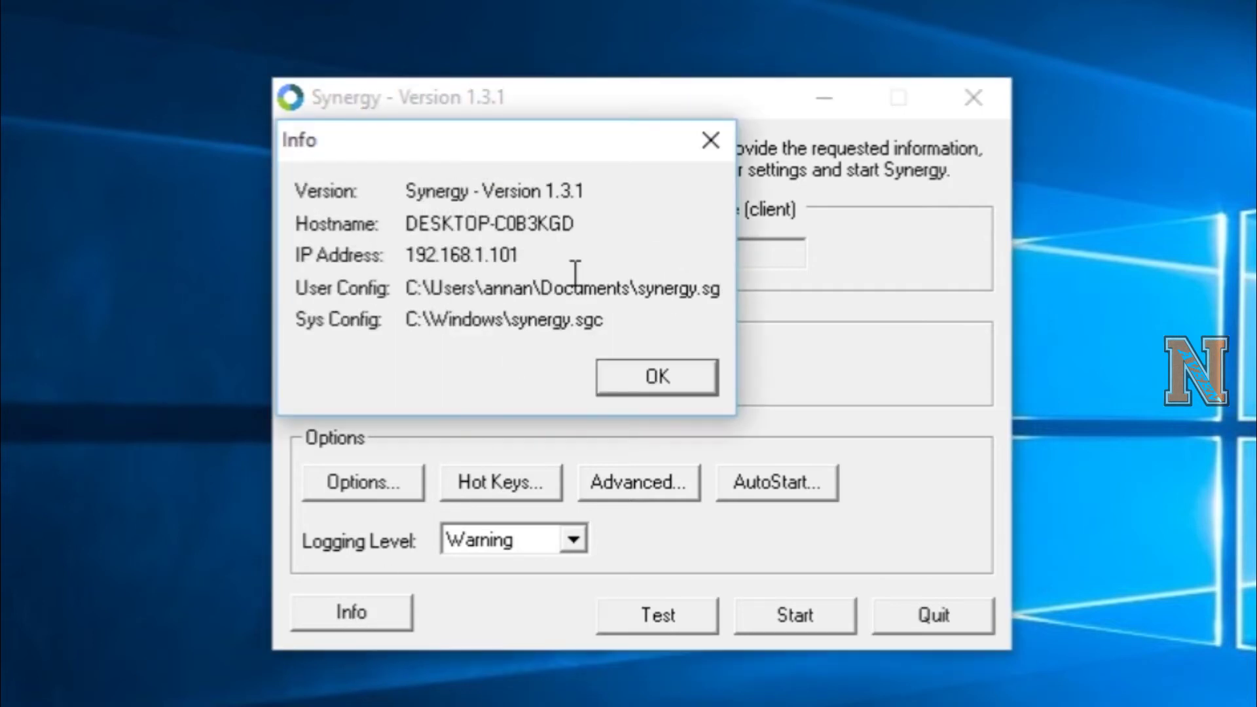
drag(409, 255, 517, 256)
click(624, 388)
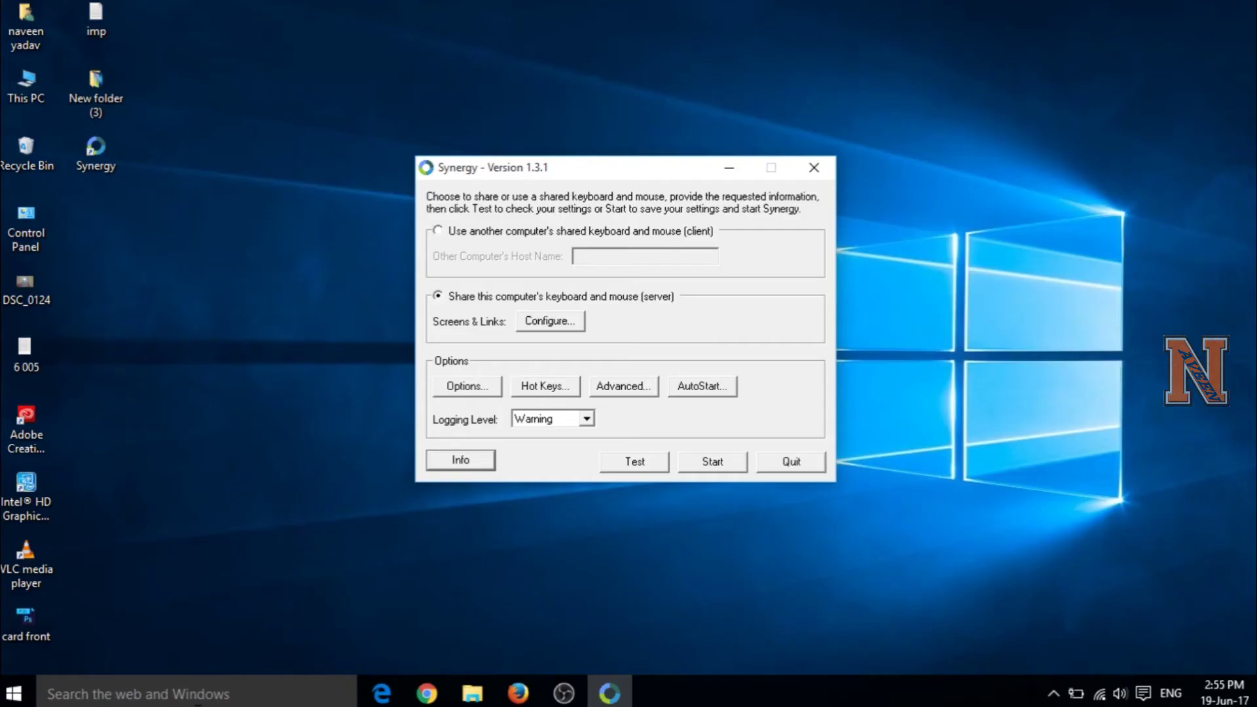
key(super+s)
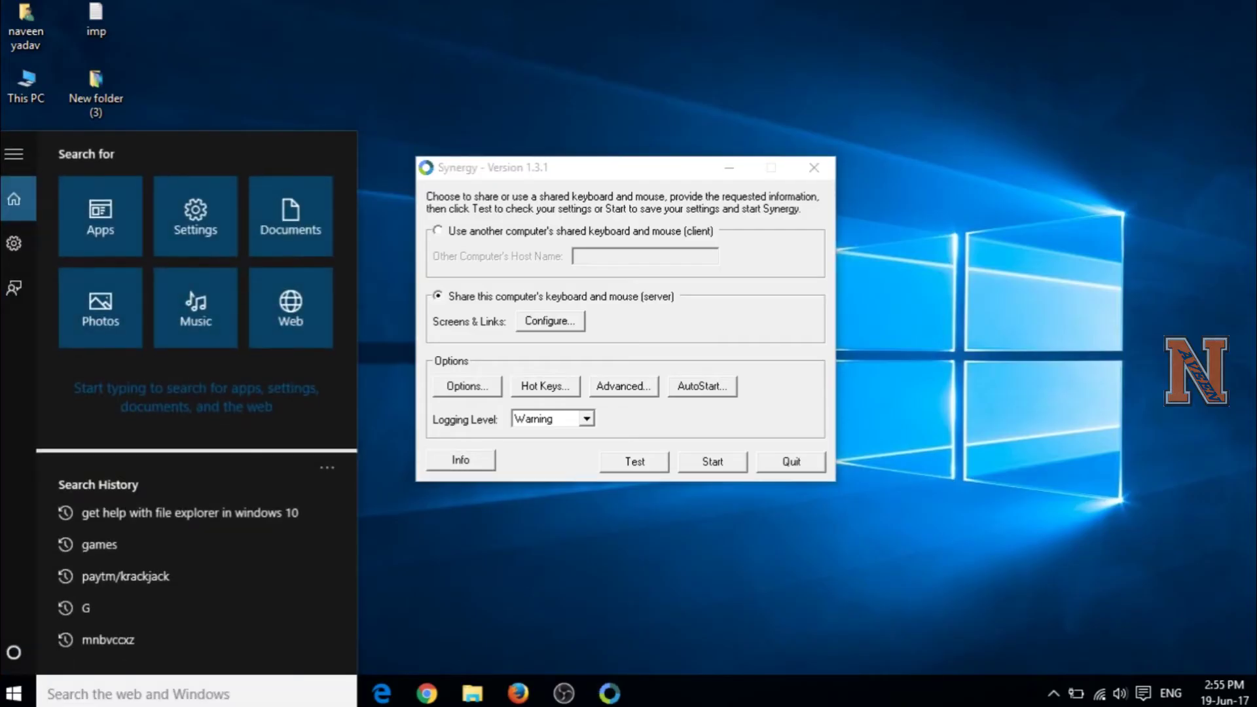
text(cmd)
Step: Run ipconfig in Command Prompt and select the Wi-Fi IPv4 address 192.168.1.101
key(Return)
text(ipconfi)
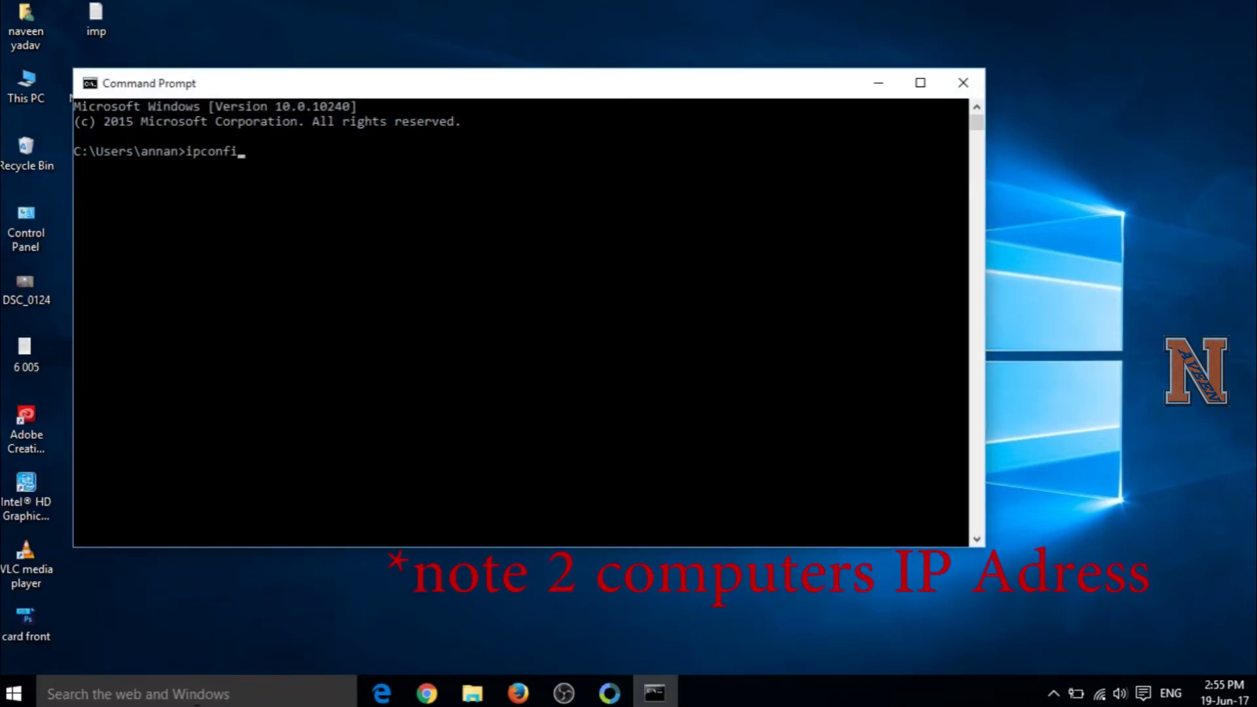
text(g)
key(Return)
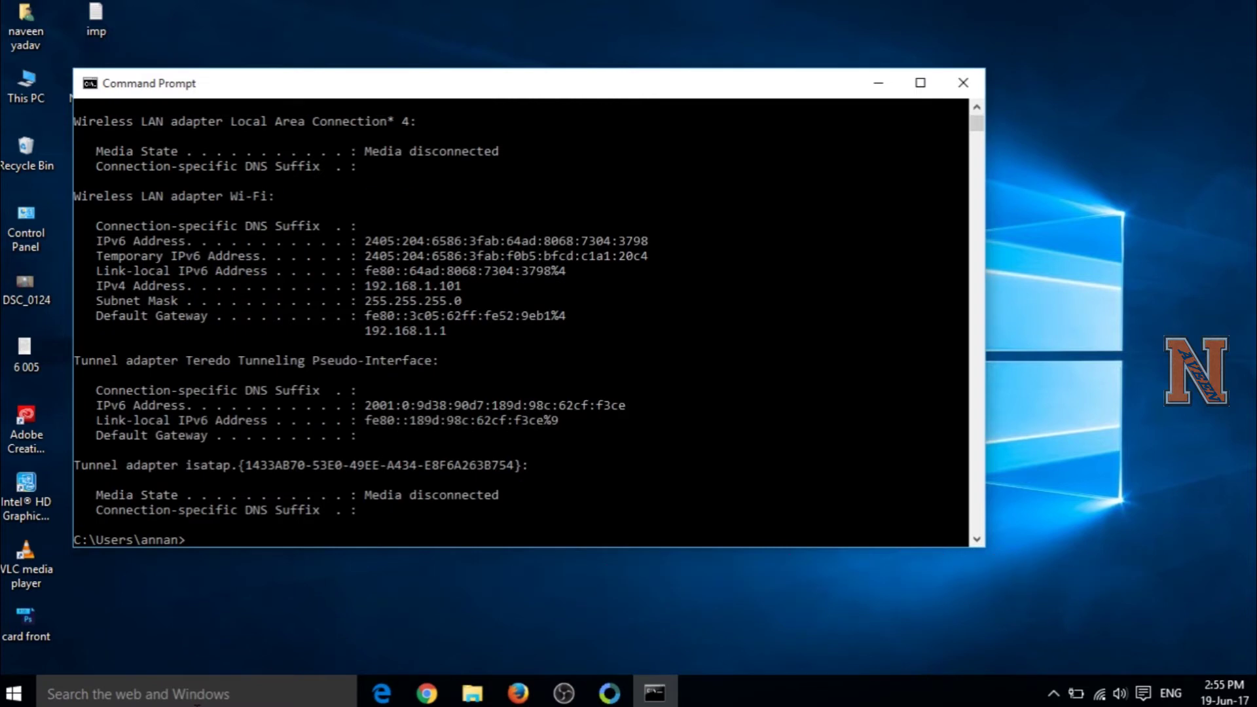
drag(120, 211, 438, 512)
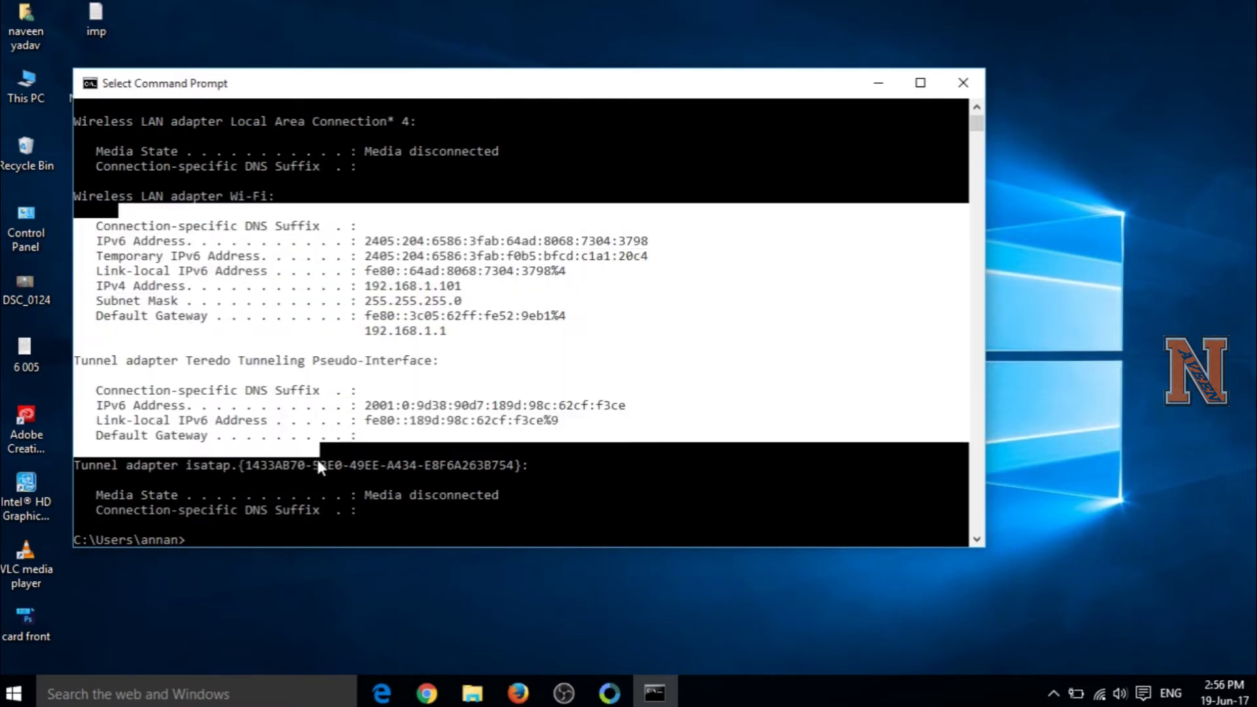
click(438, 511)
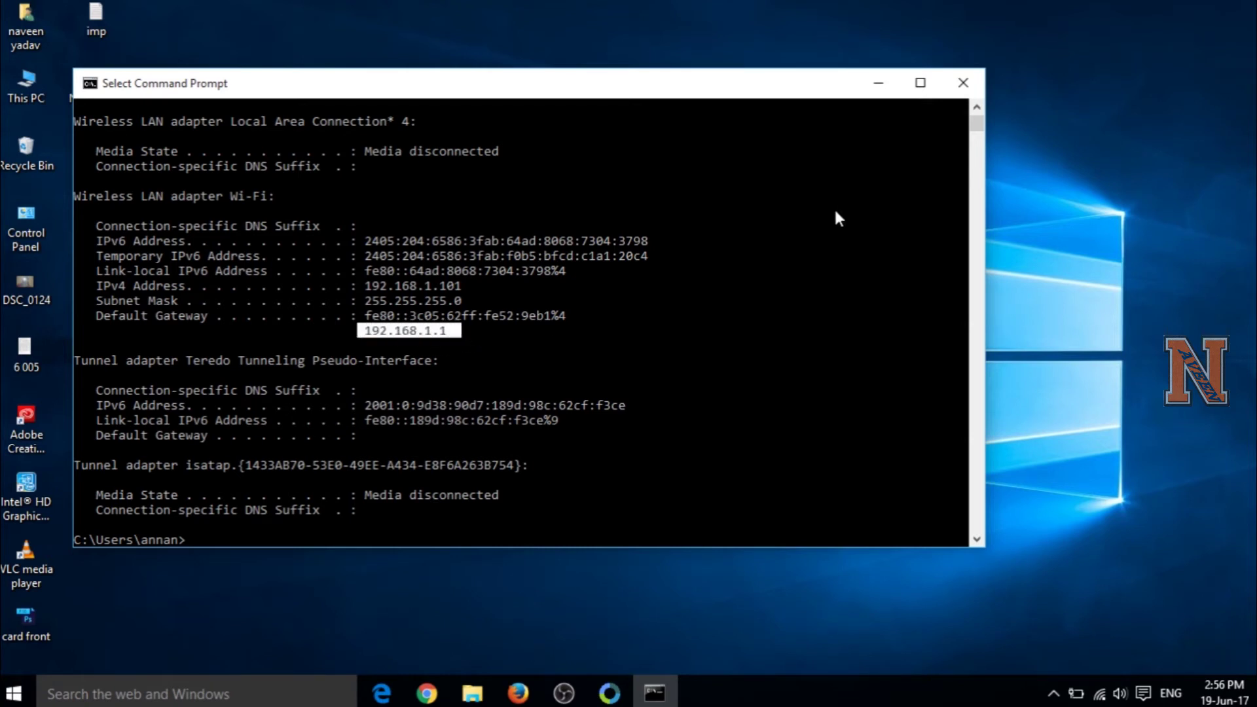
mouse_move(363, 285)
mouse_down()
mouse_move(449, 283)
mouse_move(387, 286)
mouse_move(438, 299)
mouse_up()
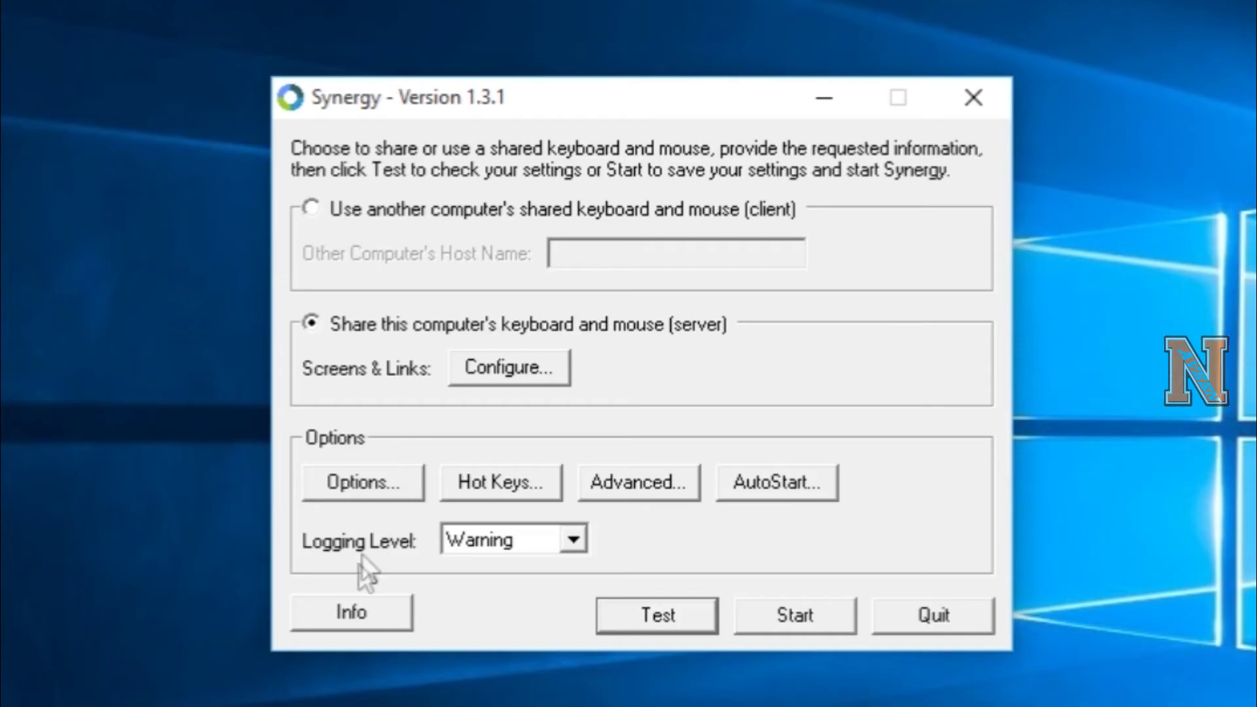
click(340, 619)
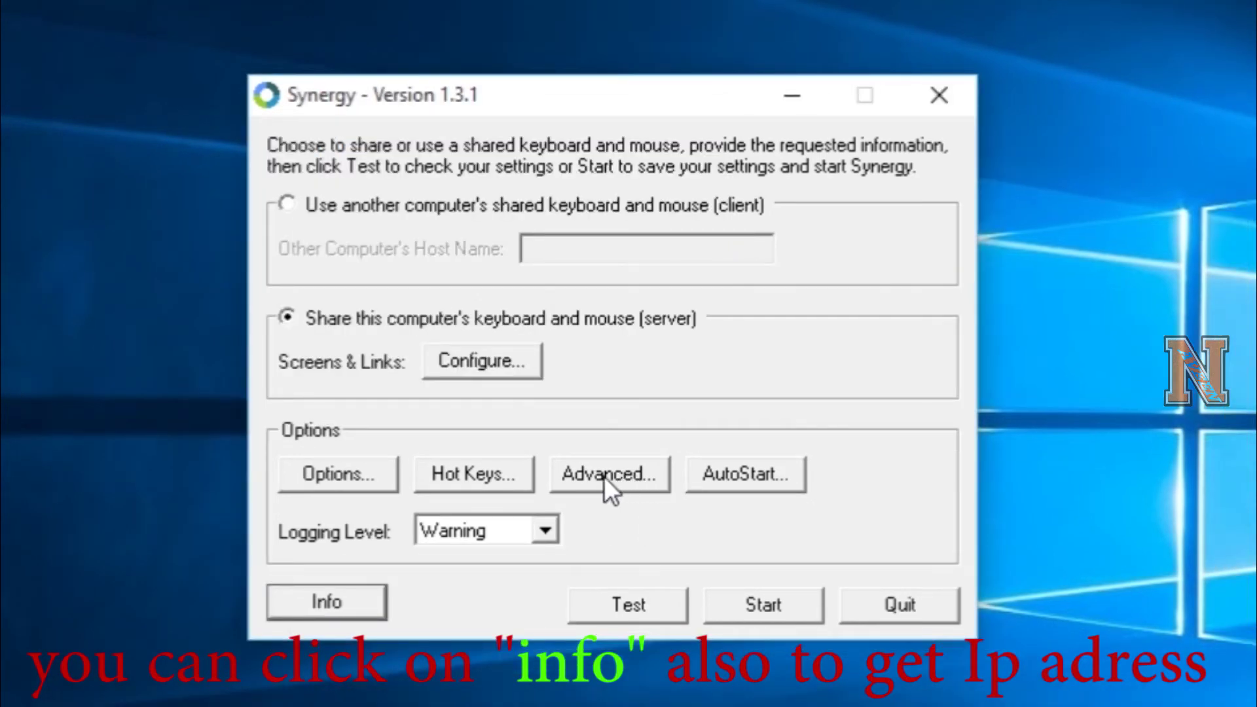
click(596, 482)
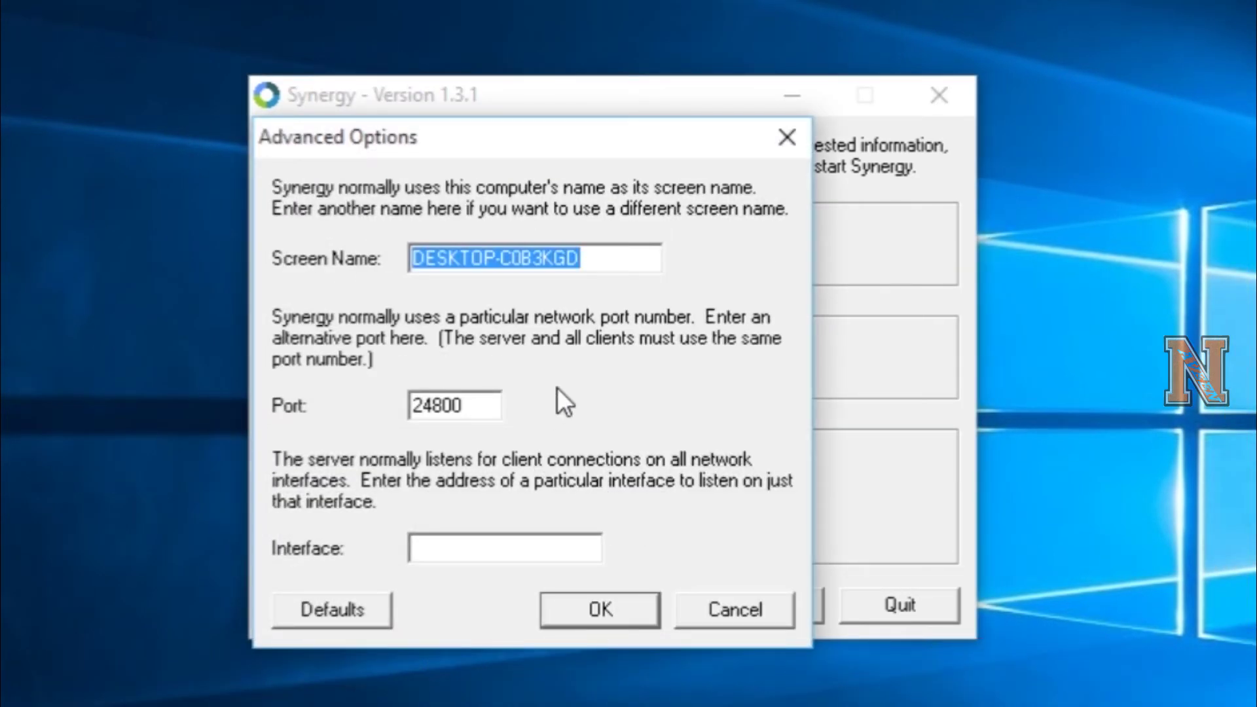
text(192)
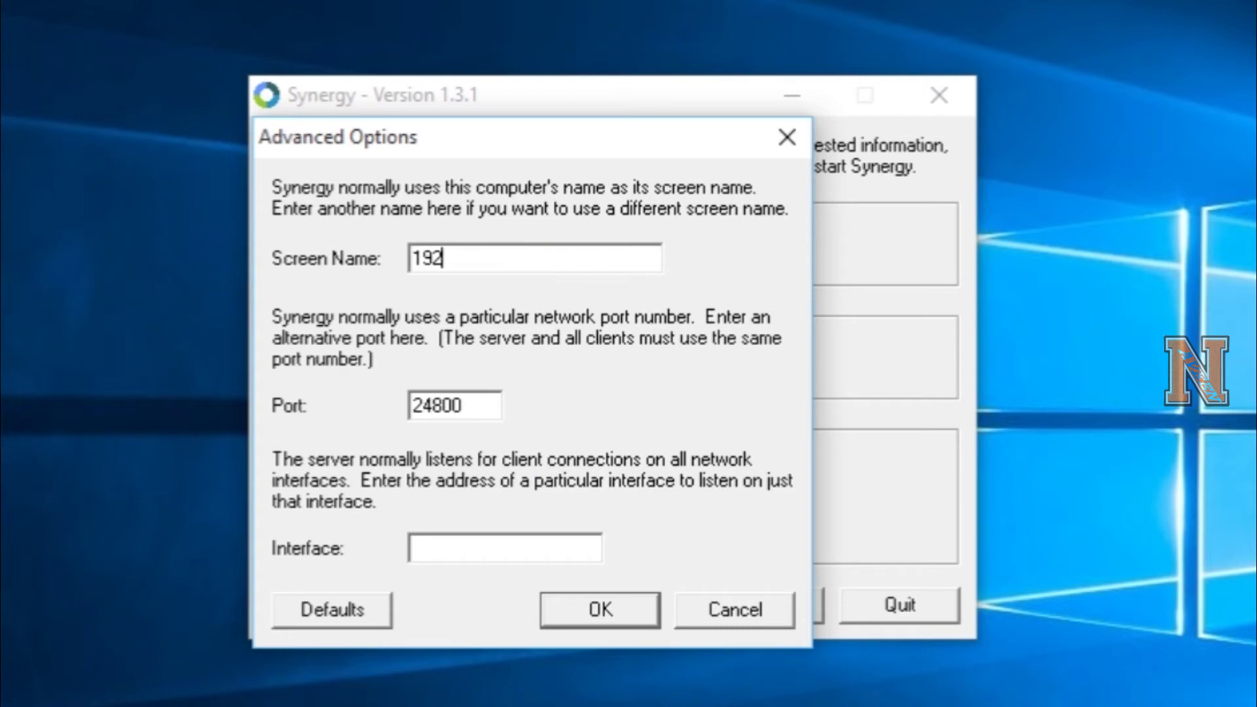
text(.16)
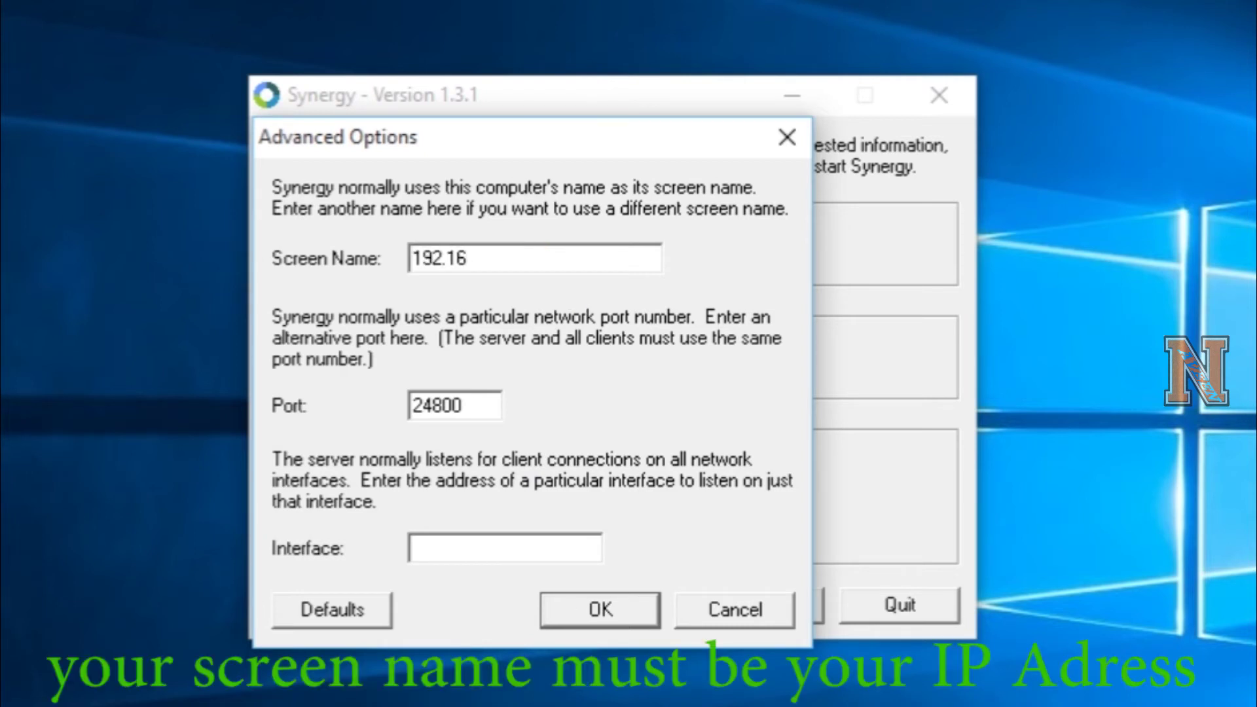
text(8.1.1)
text(01)
click(699, 609)
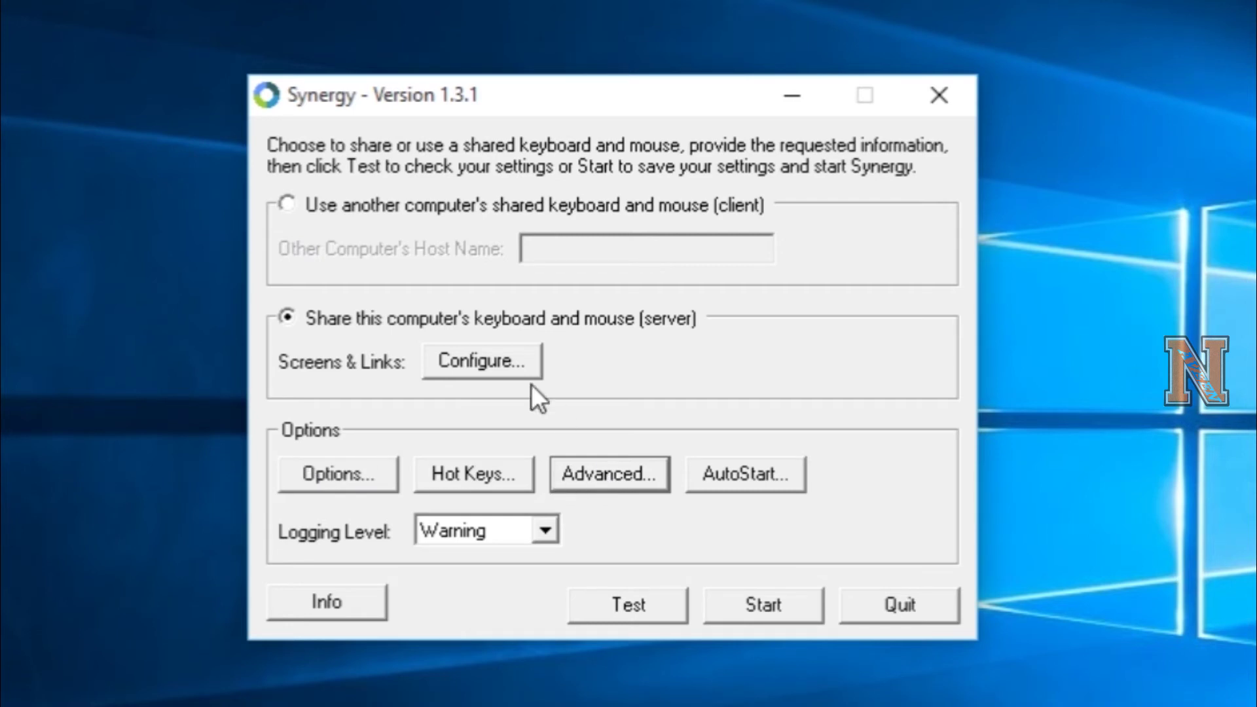
Step: Open Screens & Links and add screens 192.168.1.100 and 192.168.1.101 to the list
click(479, 359)
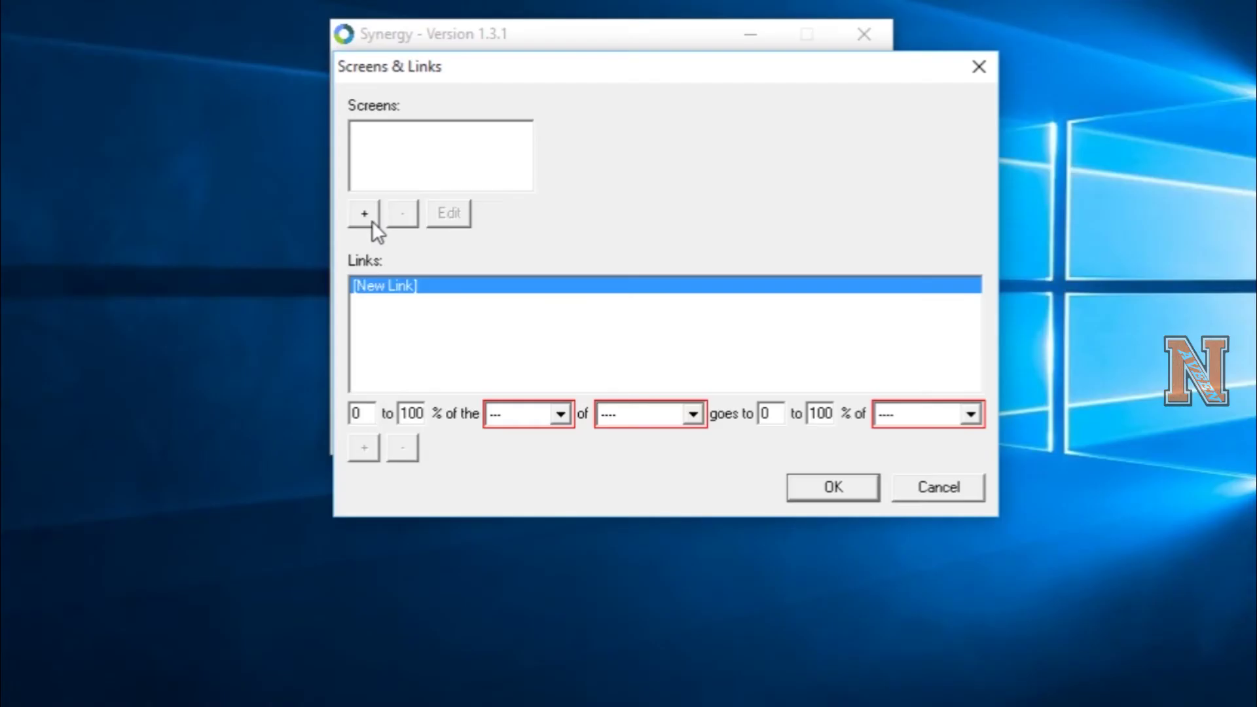
click(293, 326)
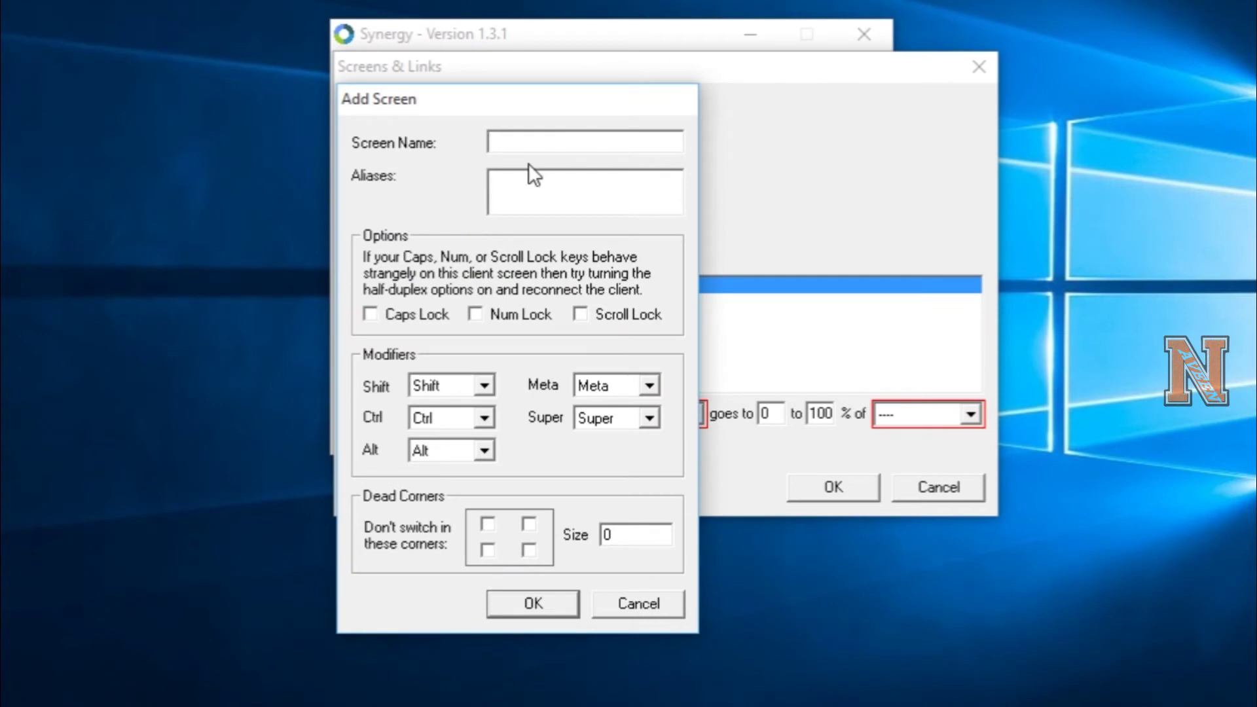
text(192.168.1.101)
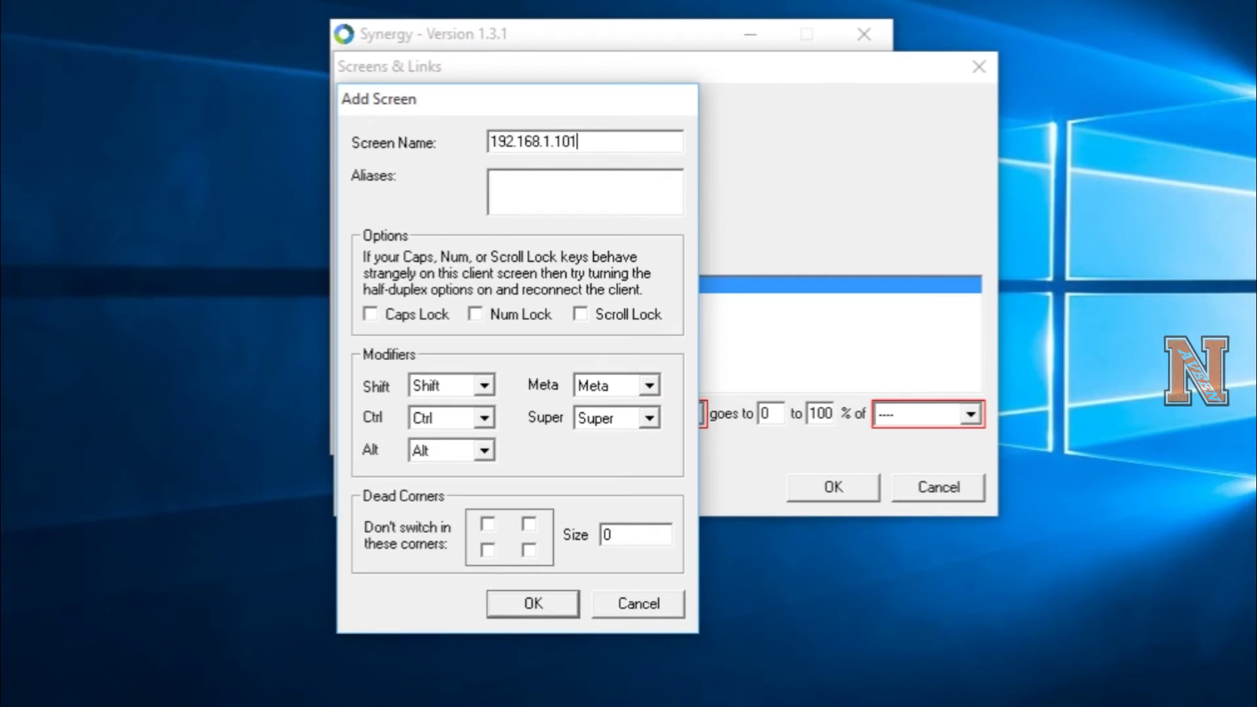
click(531, 603)
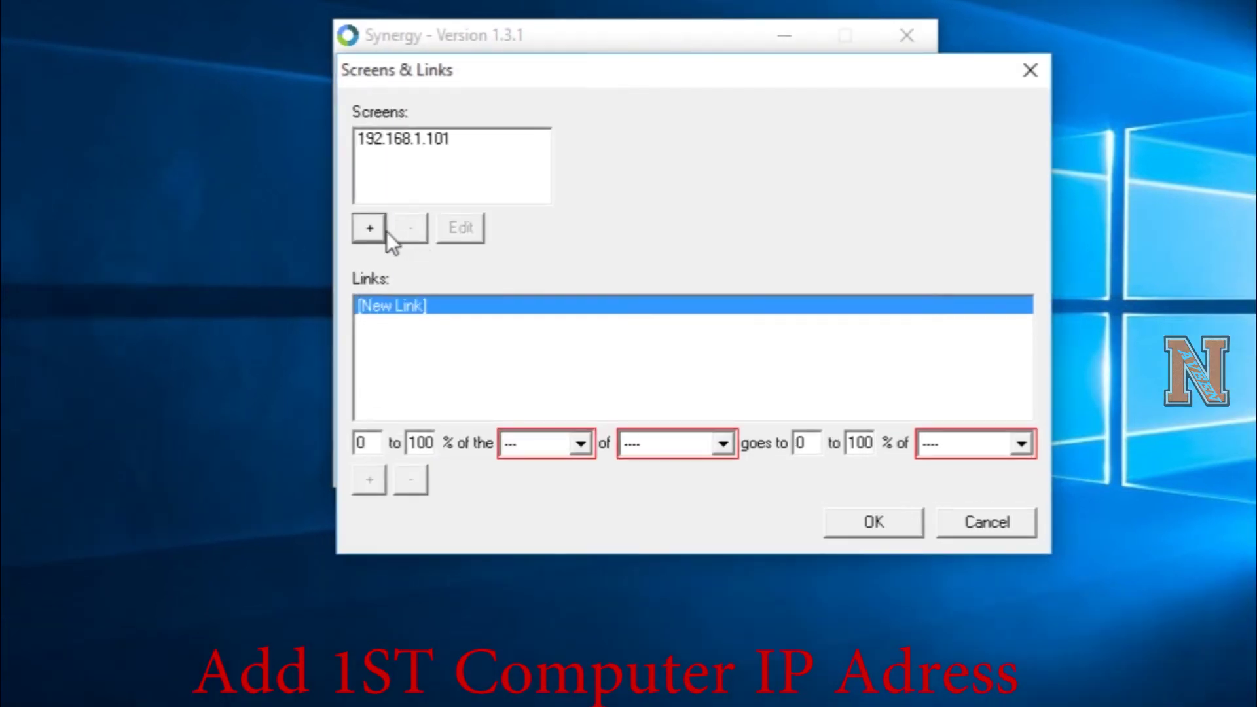
click(372, 228)
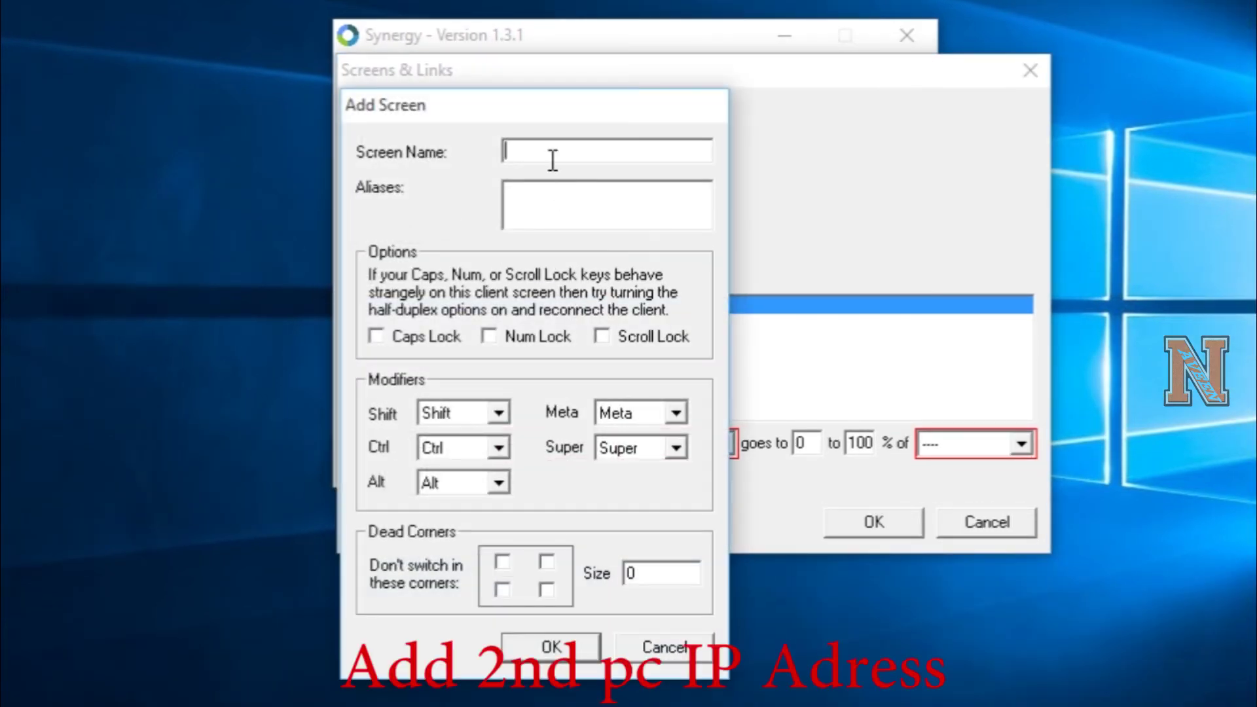
text(192.)
text(168.1.100)
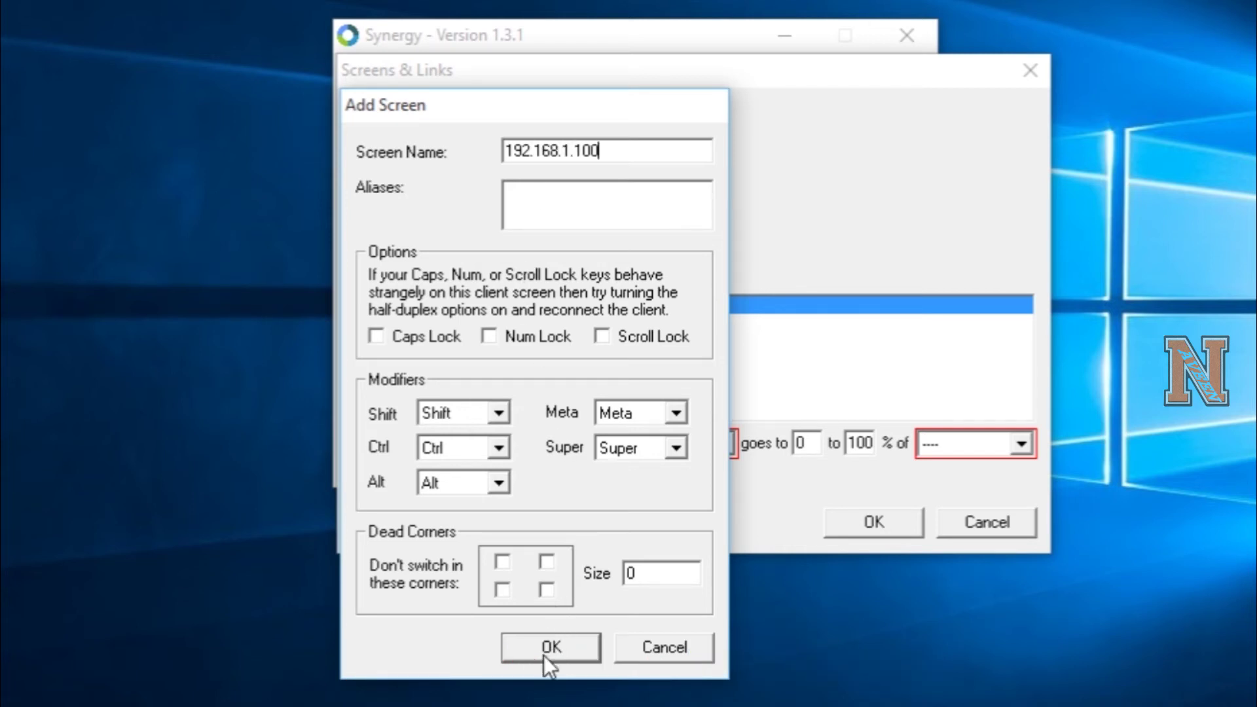
click(543, 653)
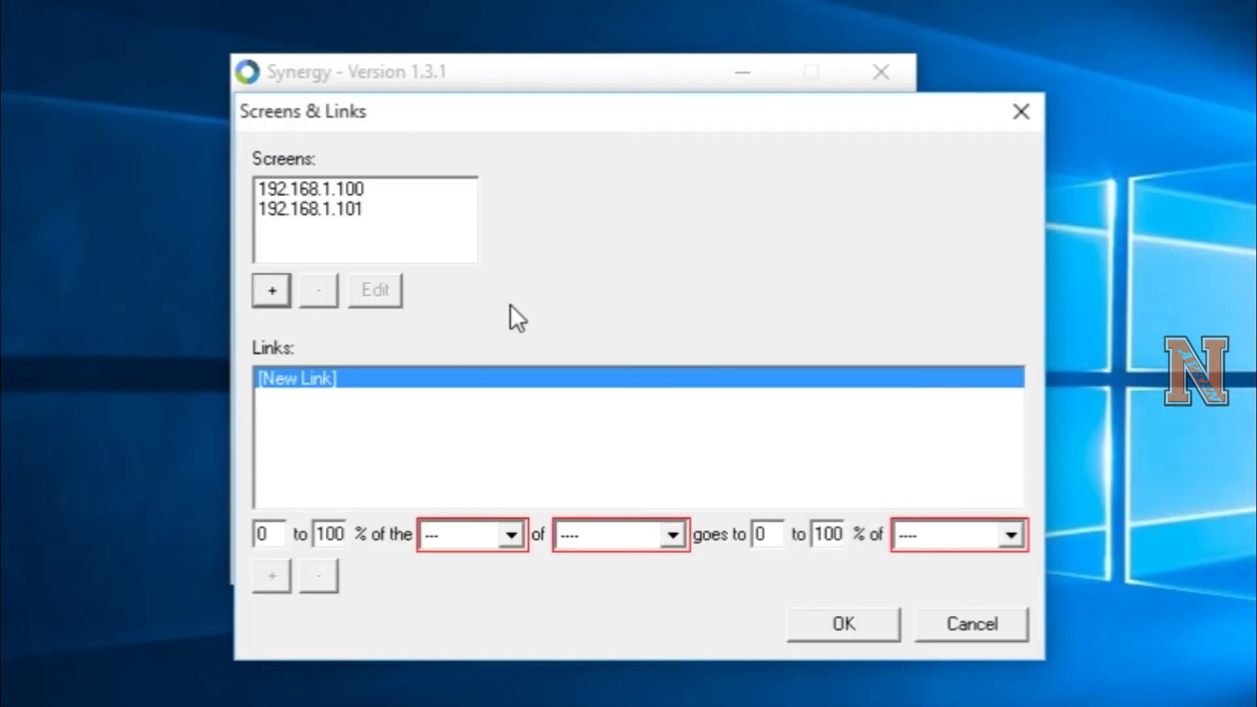
click(353, 190)
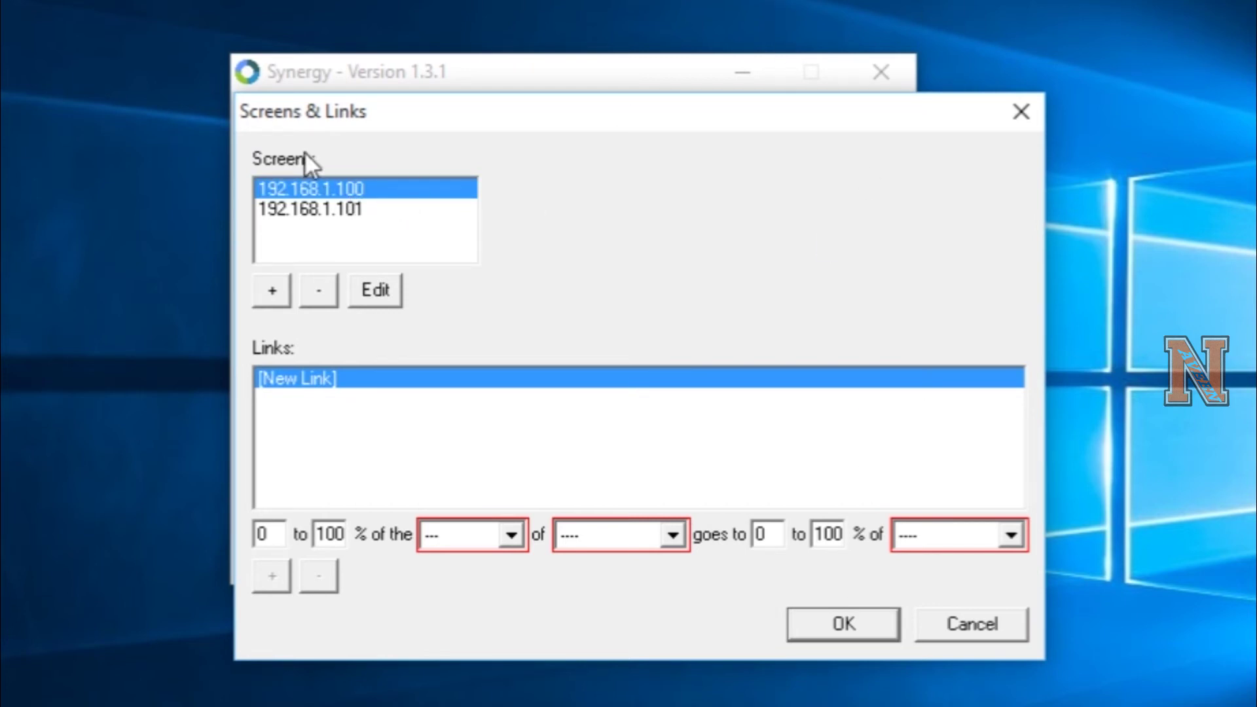
Step: Add a link sending the left edge of 192.168.1.100 to screen 192.168.1.101
click(325, 207)
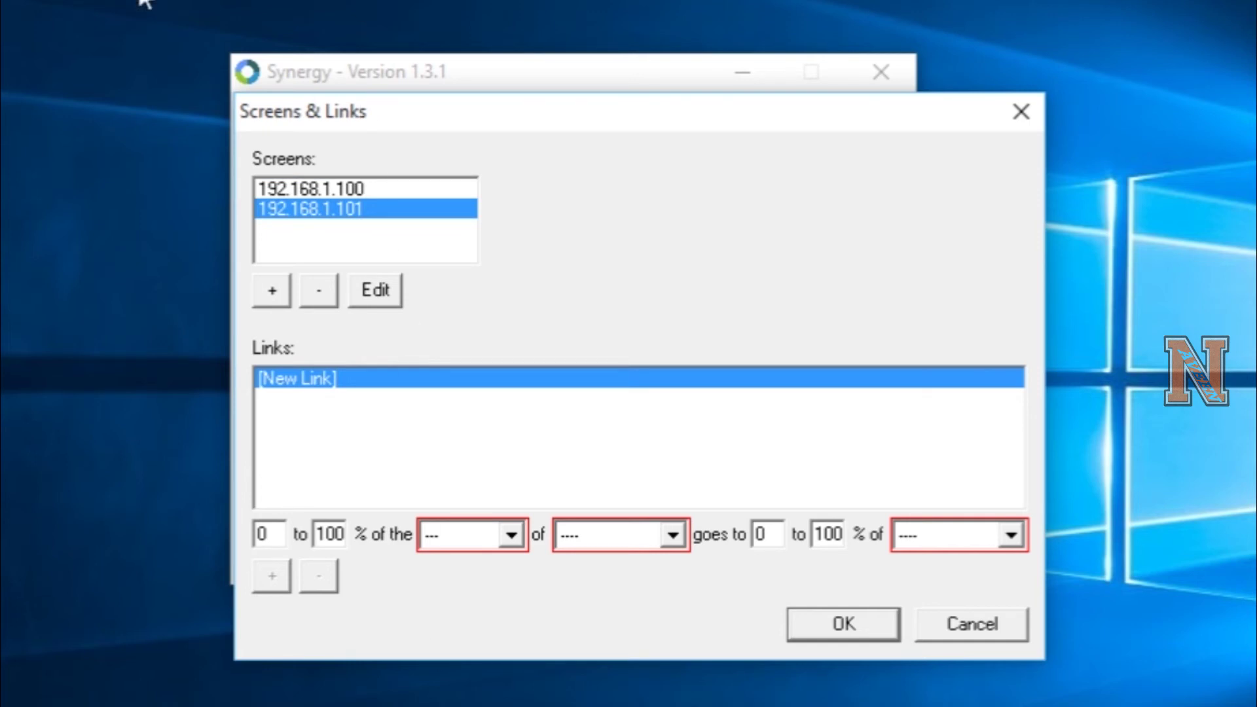
click(310, 193)
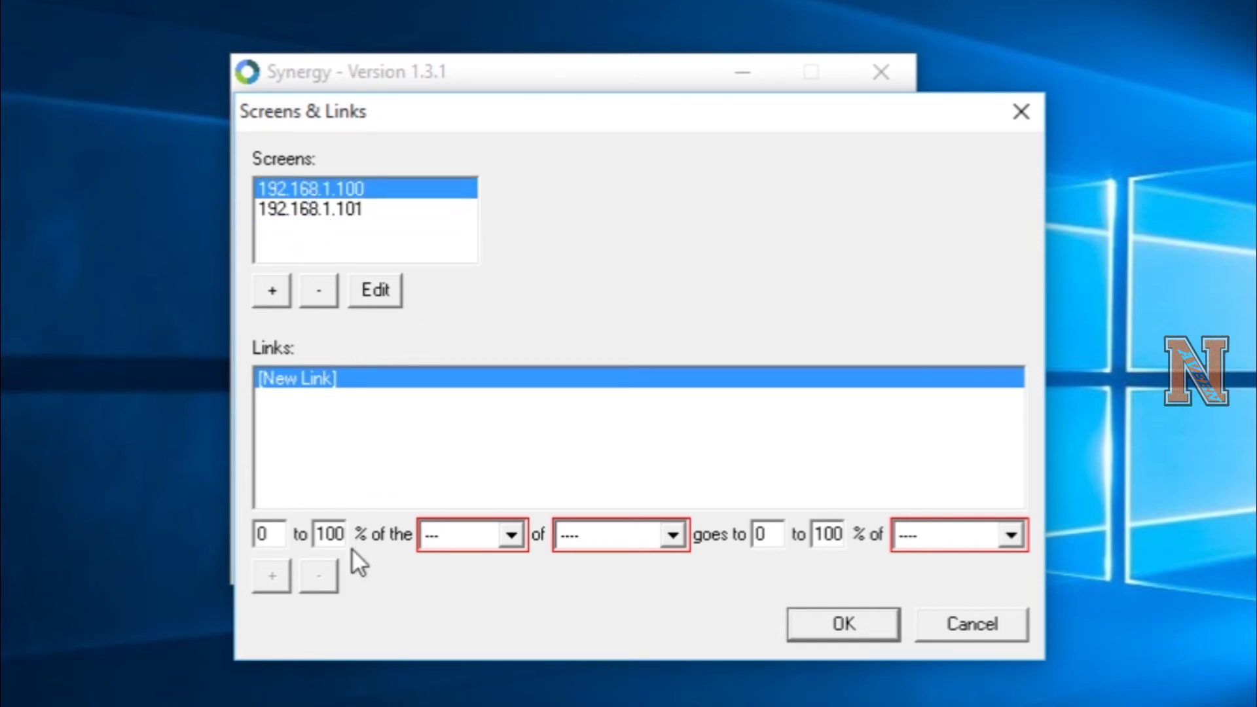
click(443, 538)
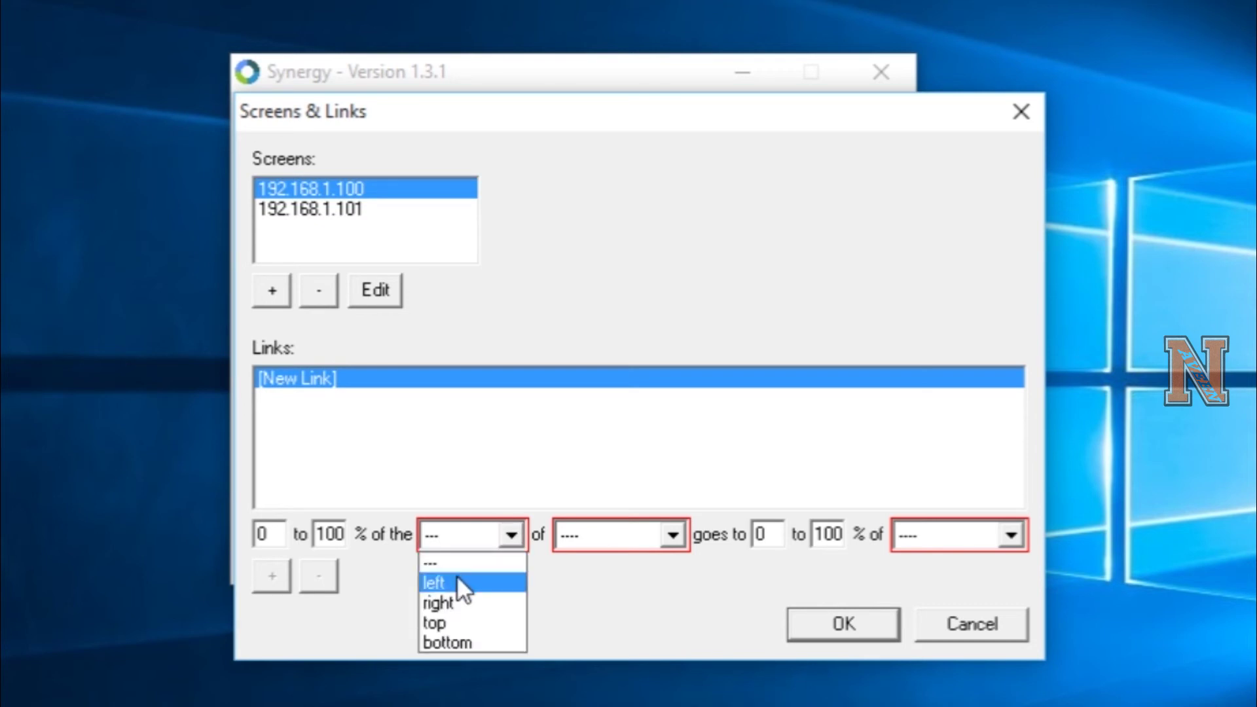
click(457, 585)
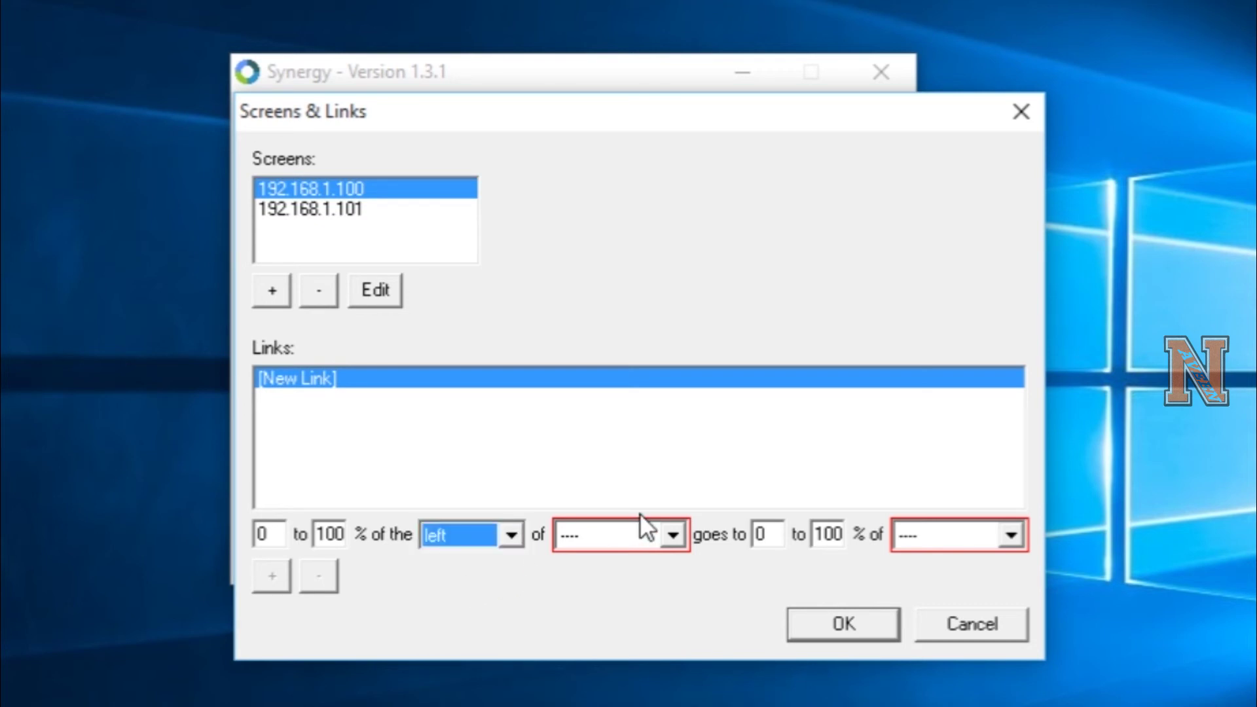
click(640, 535)
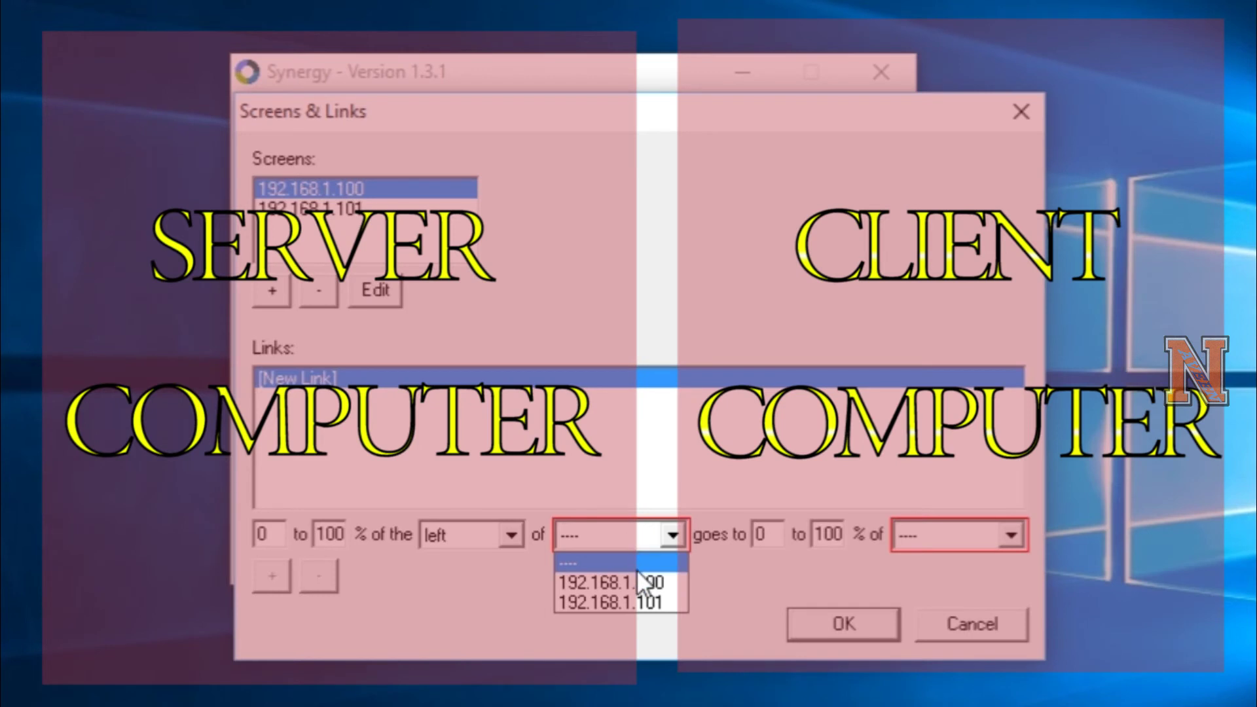
click(636, 582)
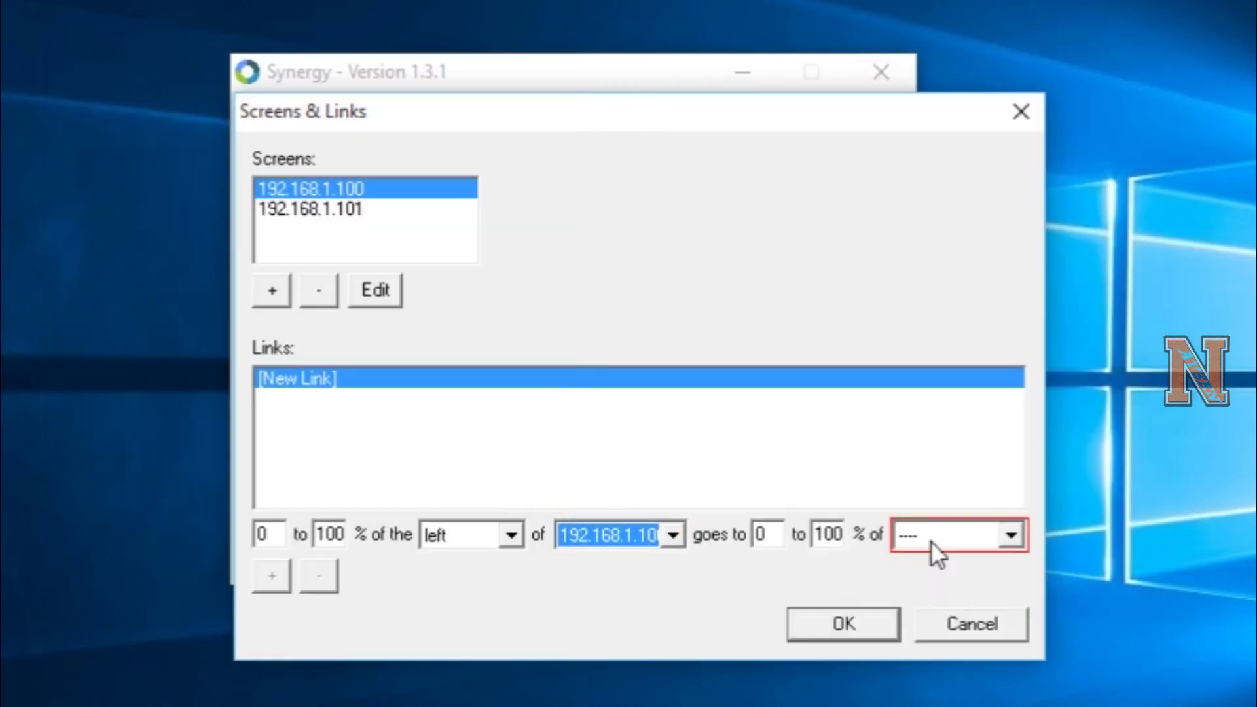
click(934, 547)
click(943, 598)
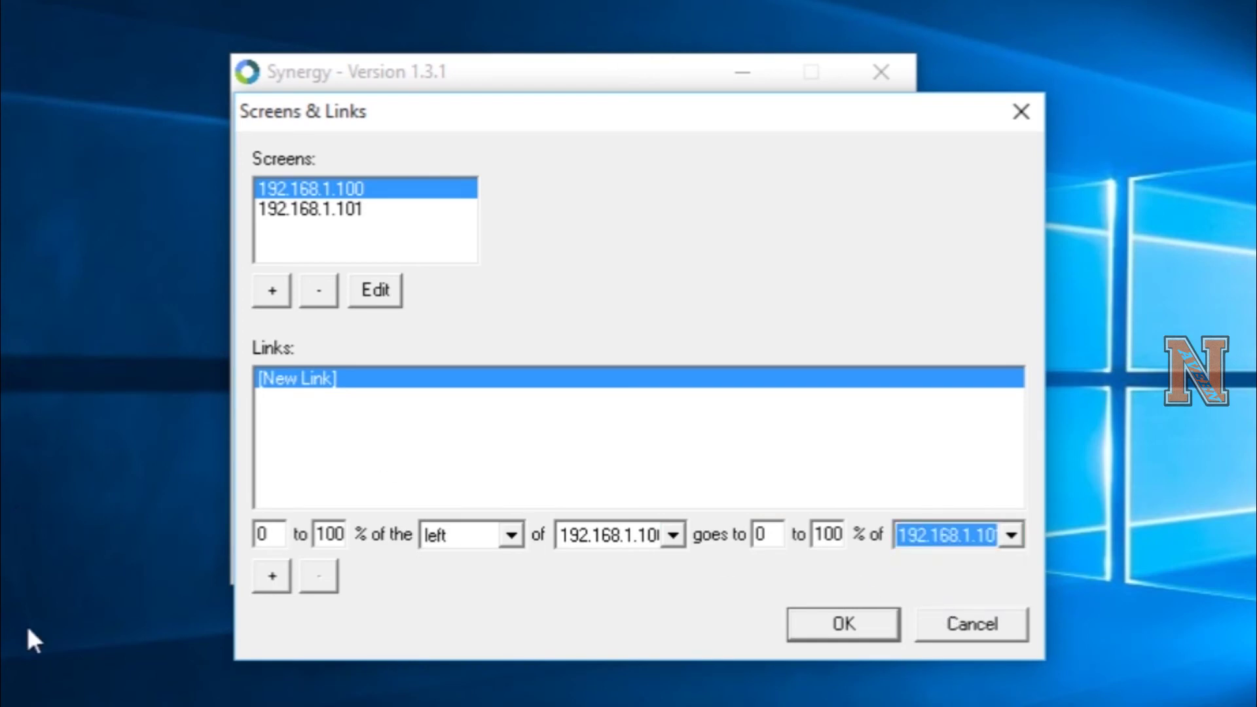
click(269, 586)
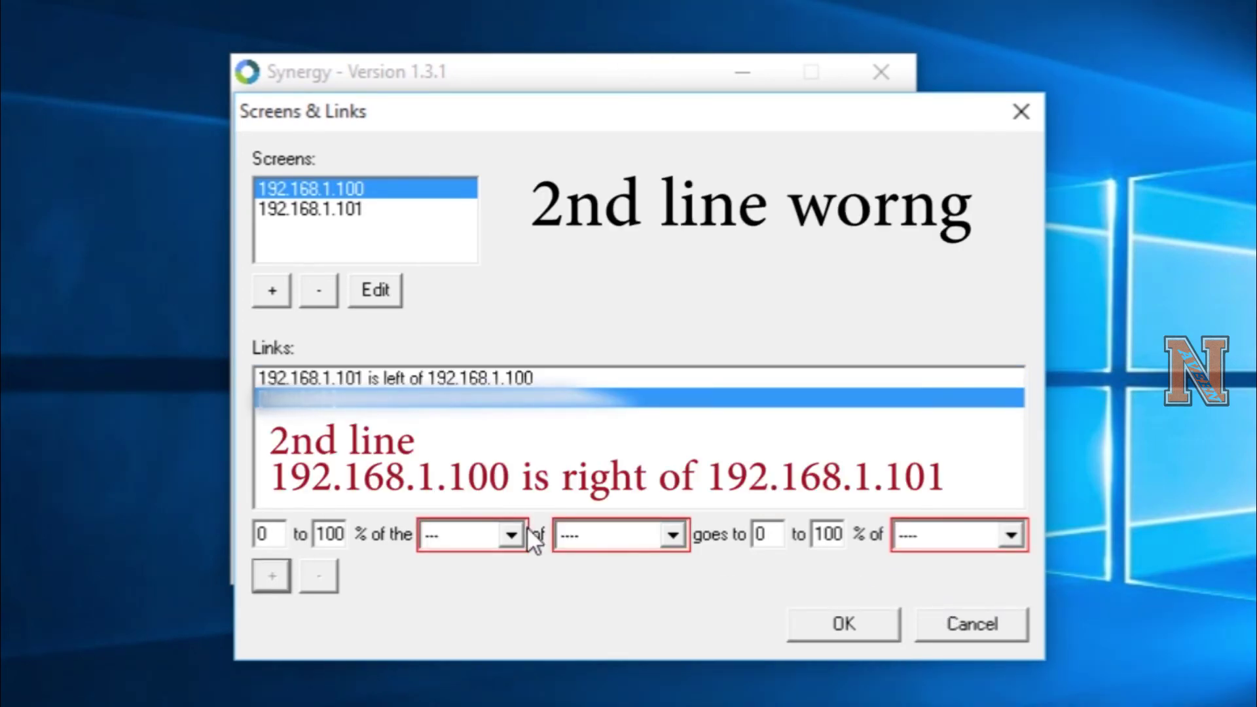
Step: Add a link from 192.168.1.100's right edge to 192.168.1.101, then confirm Screens & Links
click(509, 537)
click(462, 604)
click(596, 542)
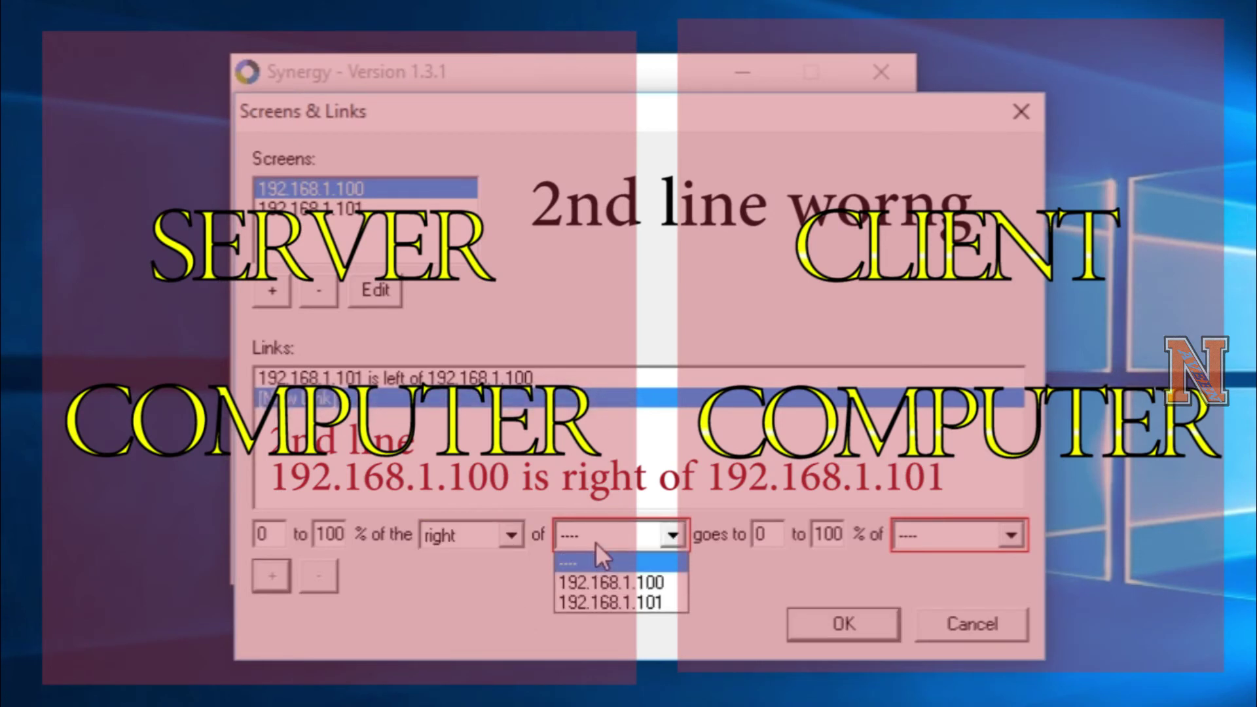
click(598, 581)
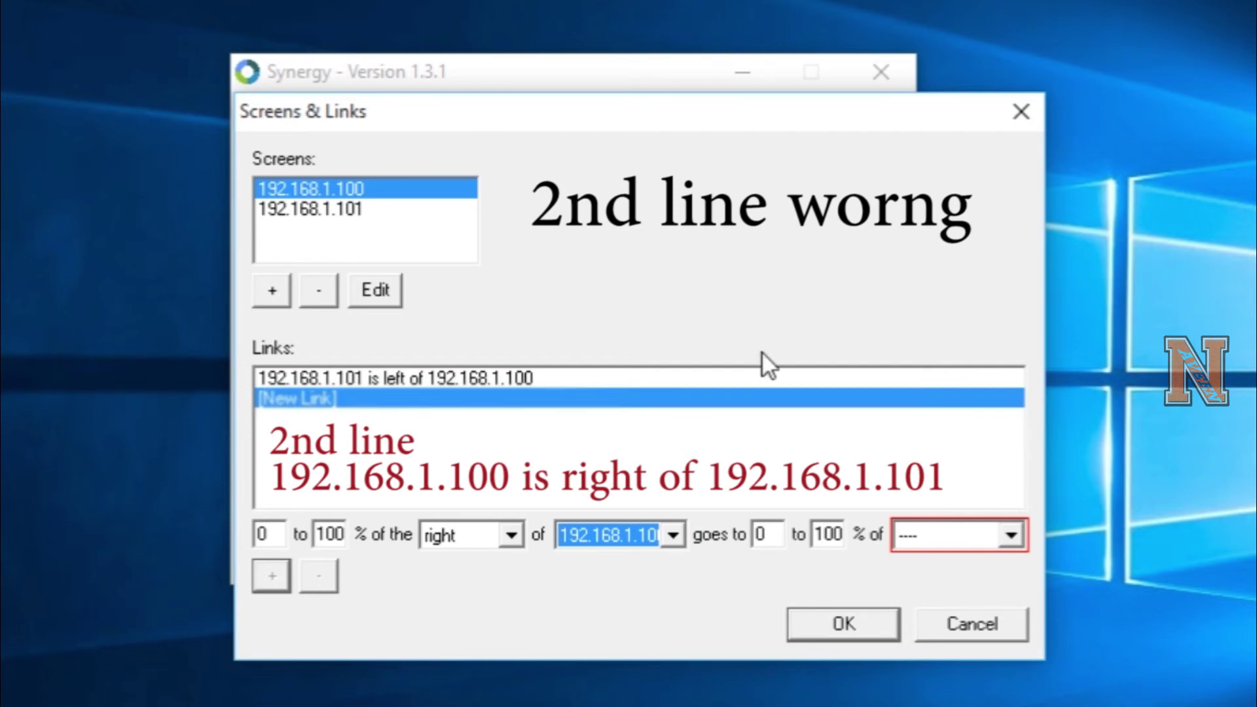
click(925, 543)
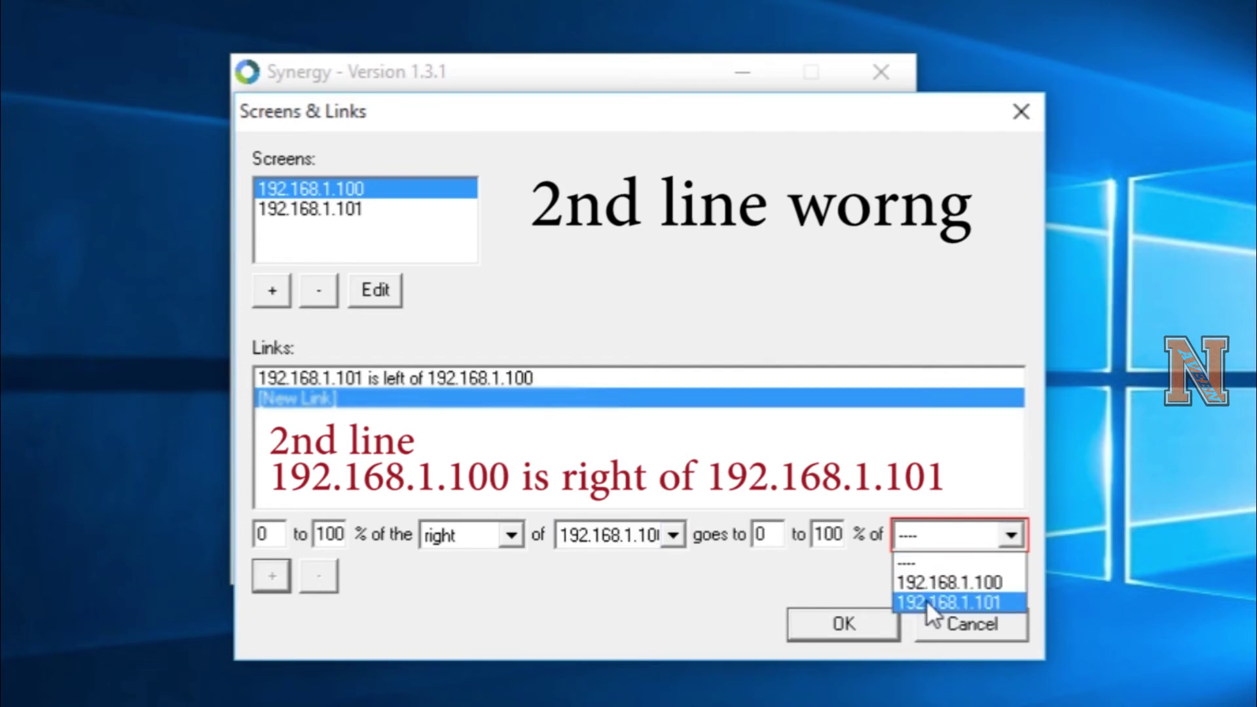
click(926, 600)
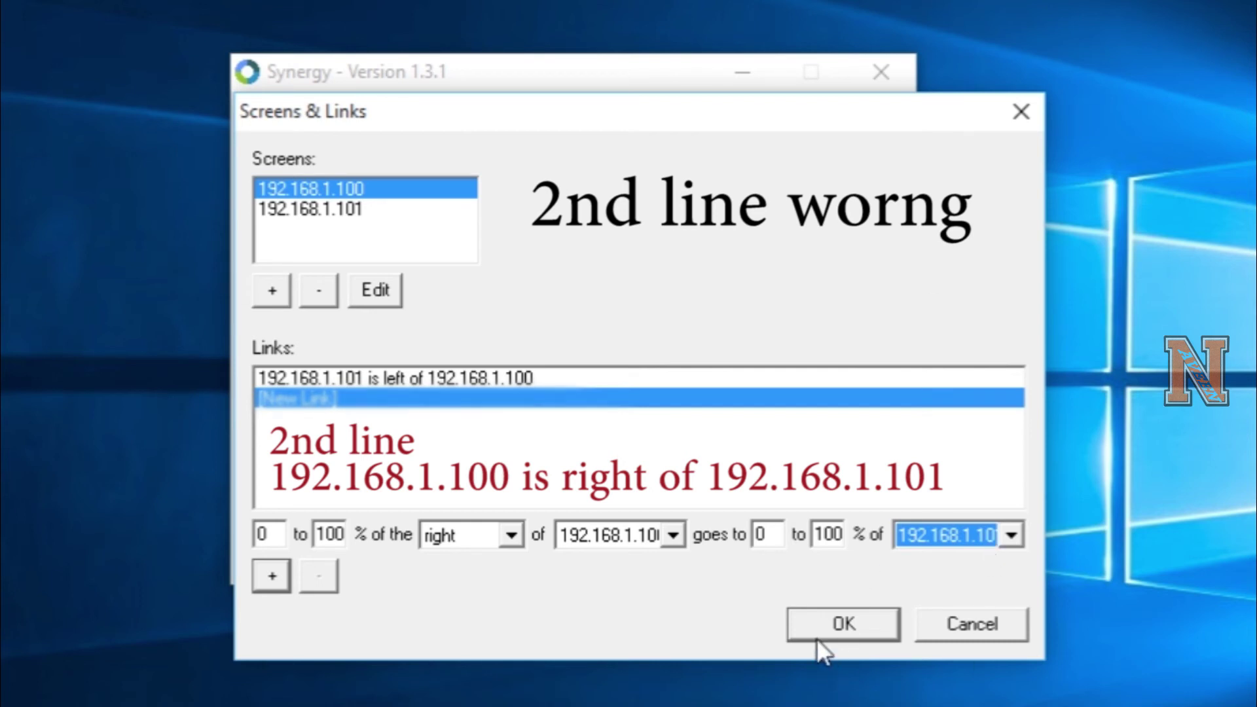
click(272, 576)
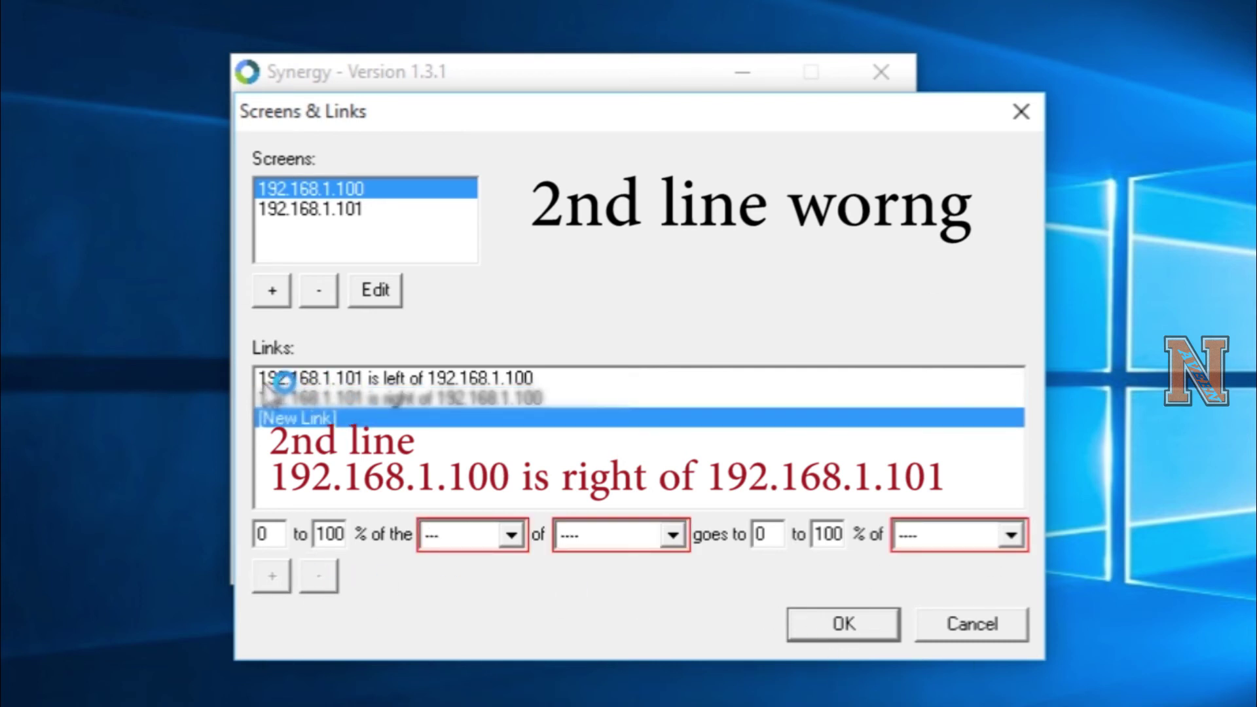
click(305, 381)
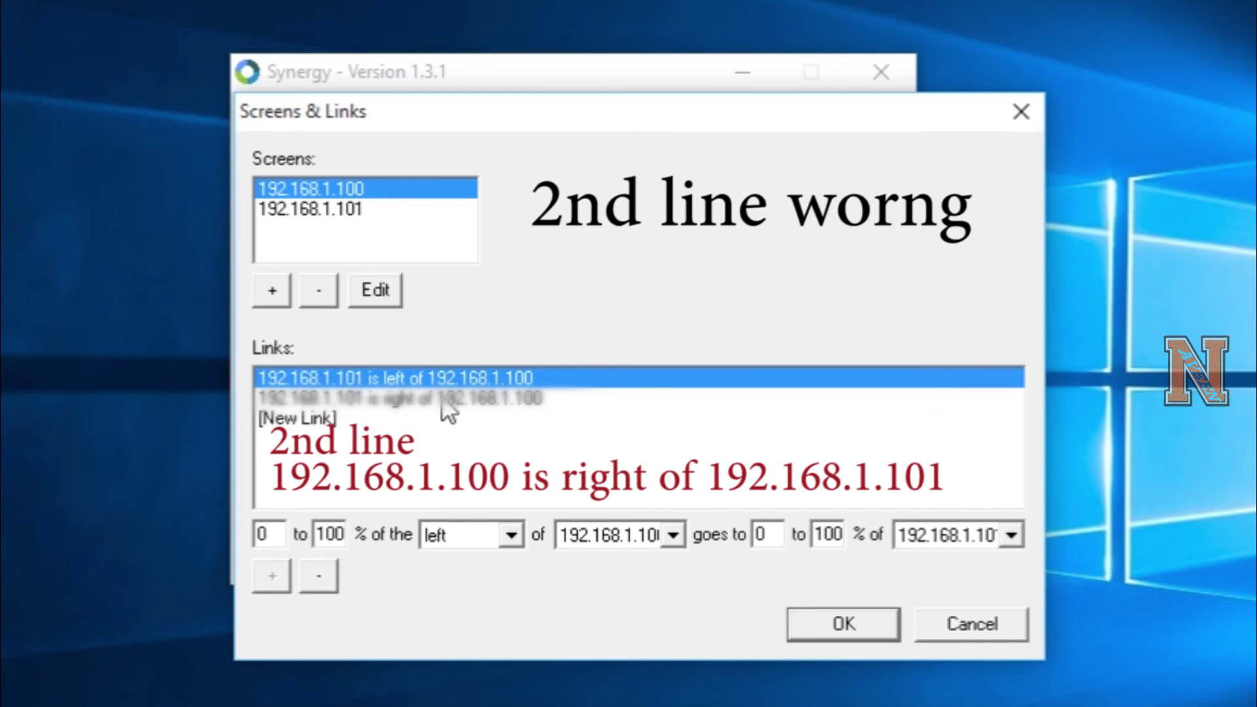
click(854, 621)
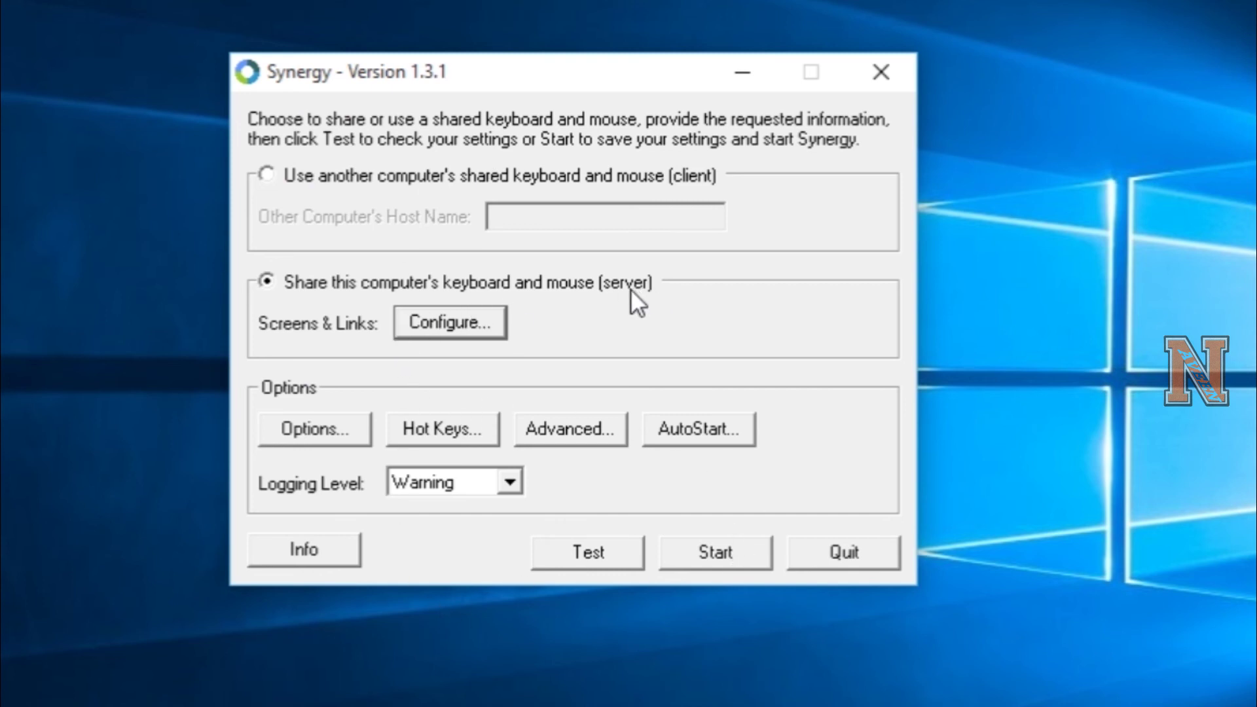
Step: Switch Synergy to client mode with host 192.168.1.101 and start it
click(385, 173)
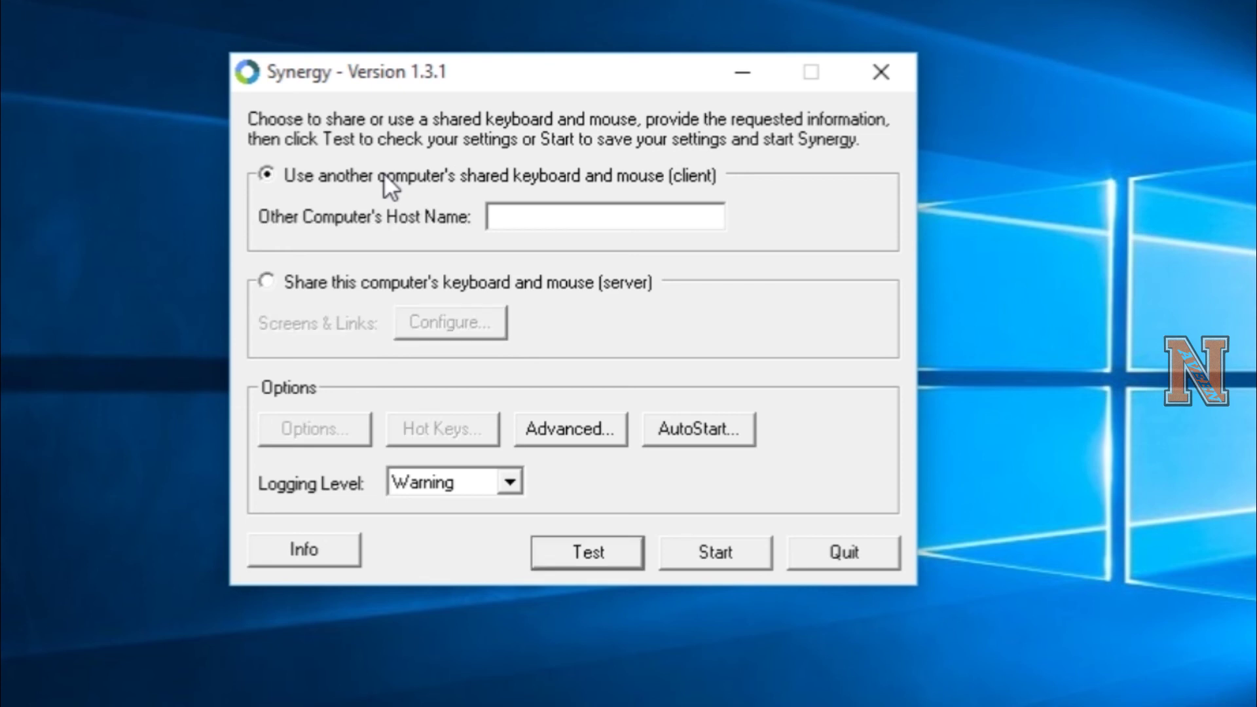
click(532, 218)
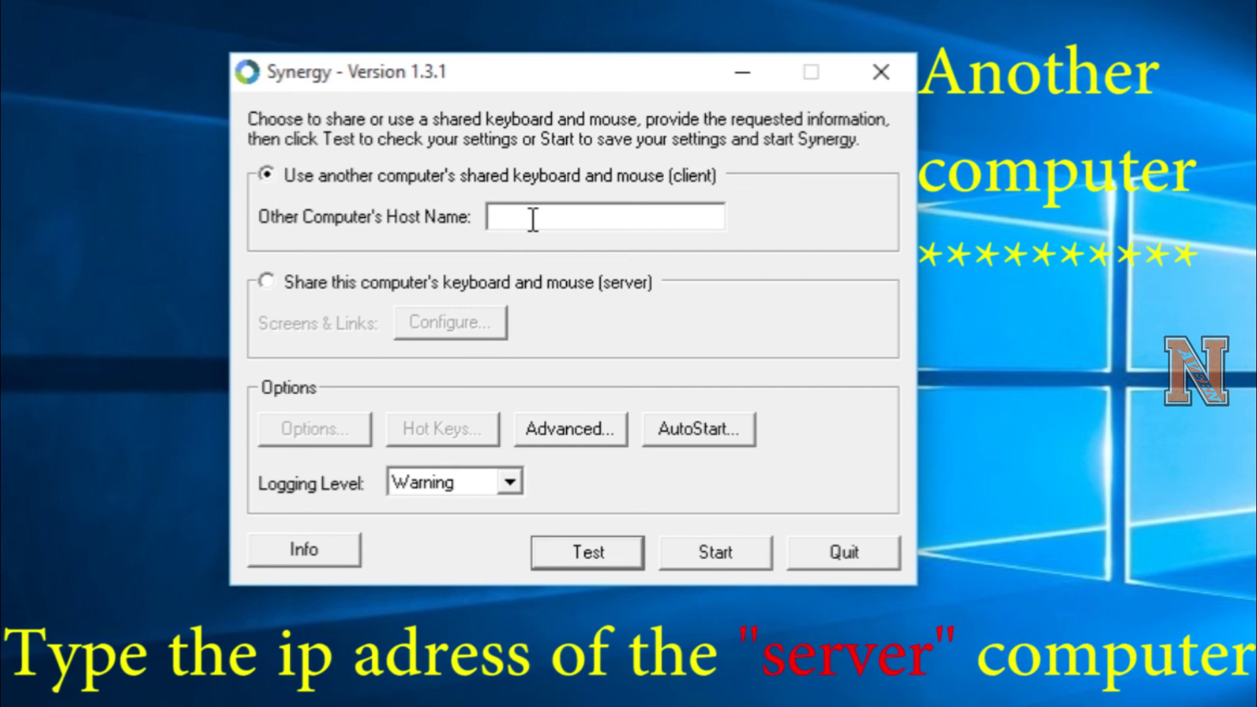
text(192.168)
text(.1.101)
click(728, 552)
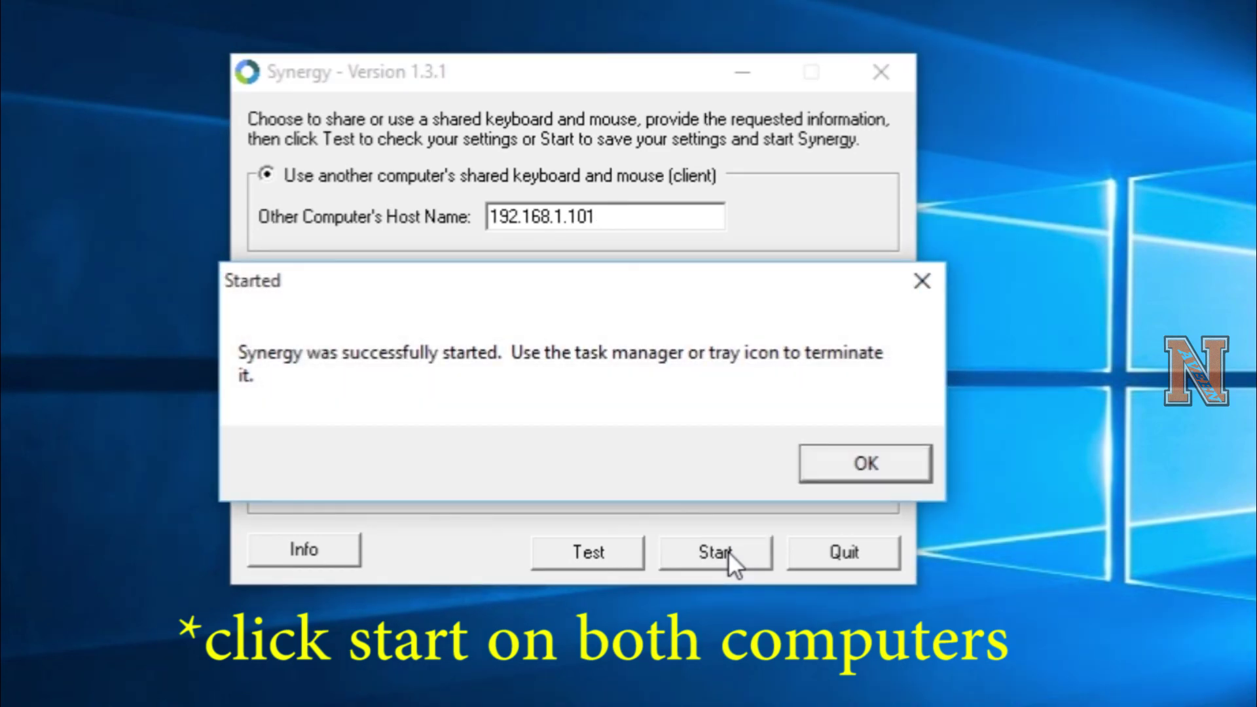